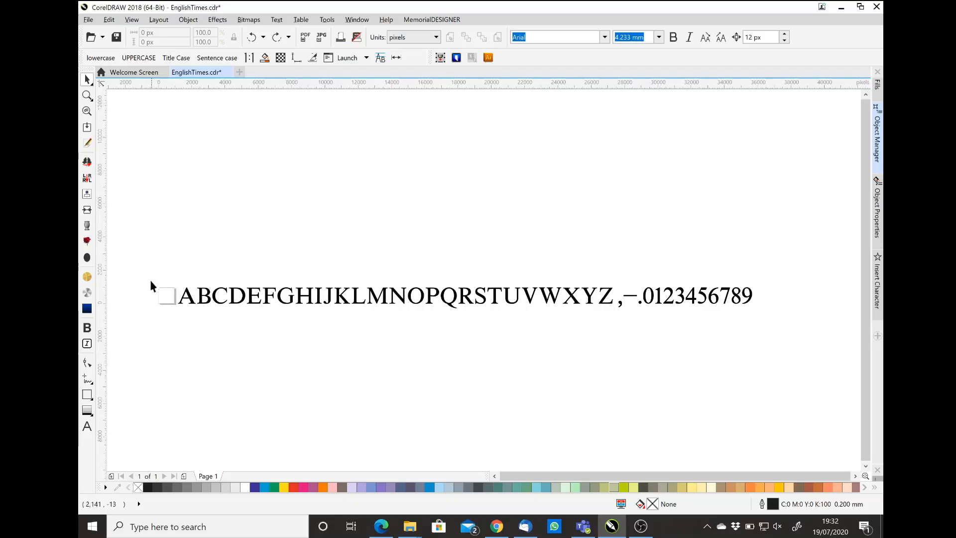
Step: Review the document's page size, units and resolution in the page setup options
{"action": "left_click", "coordinate": [131, 21]}
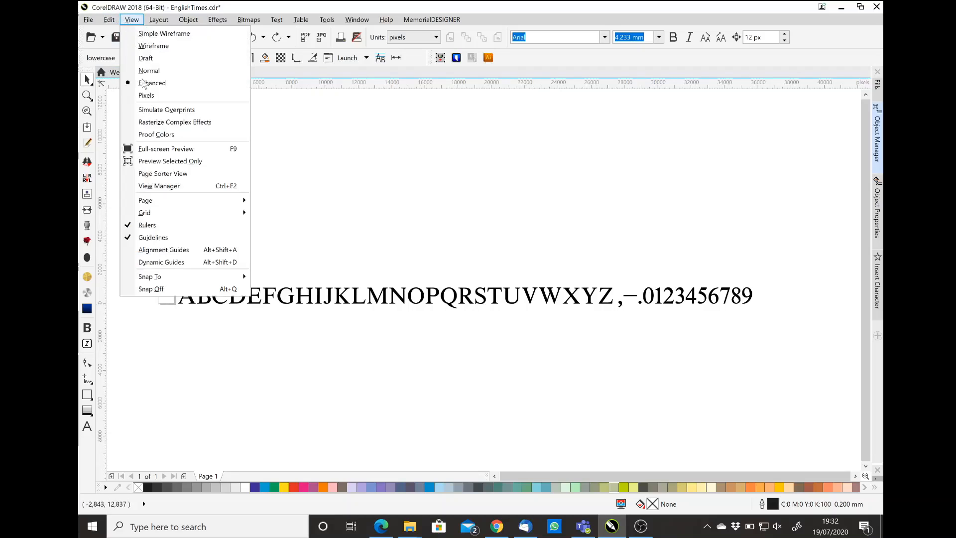
{"action": "mouse_move", "coordinate": [224, 201]}
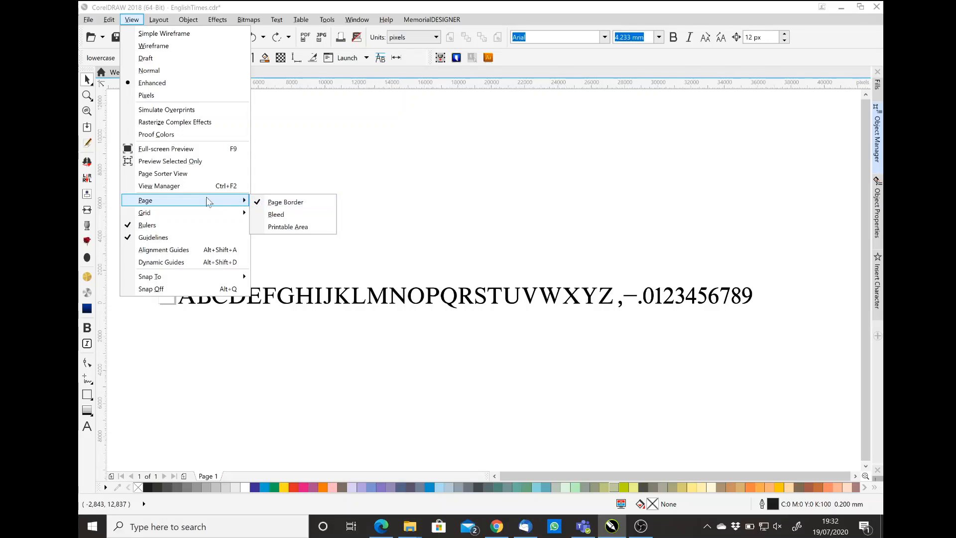
{"action": "mouse_move", "coordinate": [159, 19]}
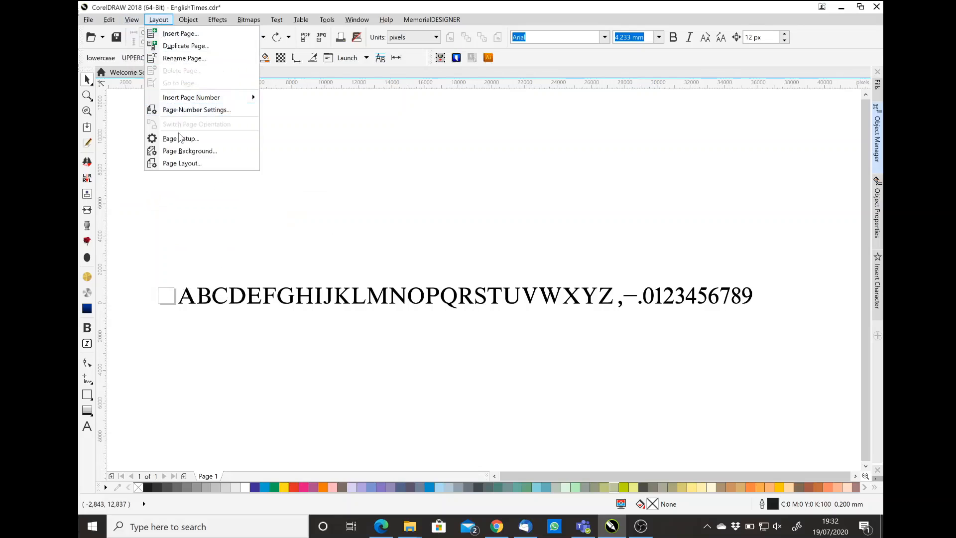
{"action": "left_click", "coordinate": [257, 170]}
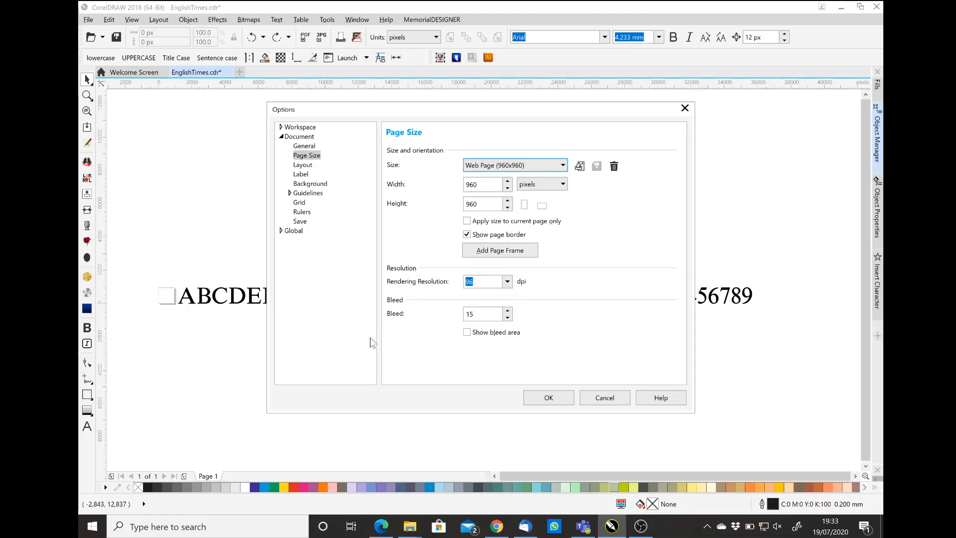
{"action": "left_click", "coordinate": [550, 398]}
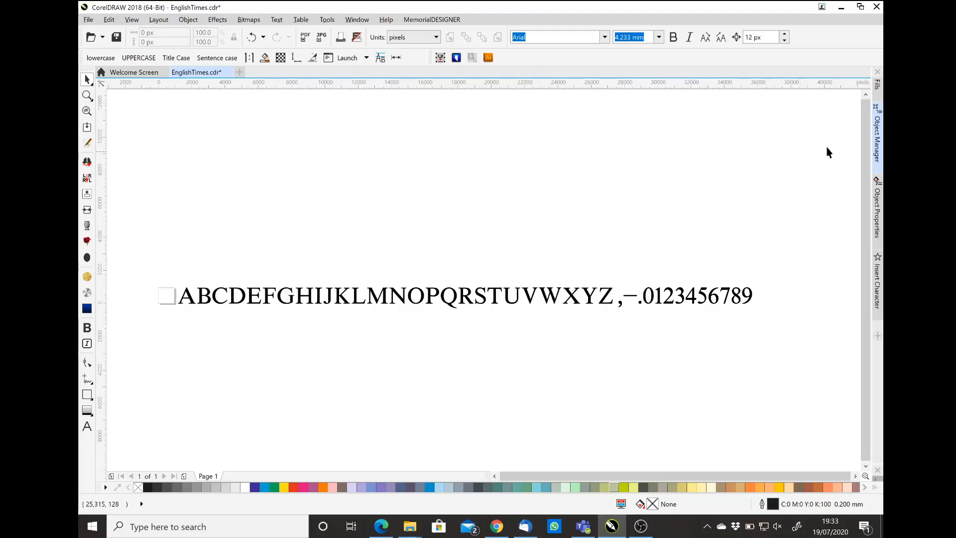
Step: Inspect the letter curves in the Object Manager to check that each character is a single curve
{"action": "left_click", "coordinate": [878, 137]}
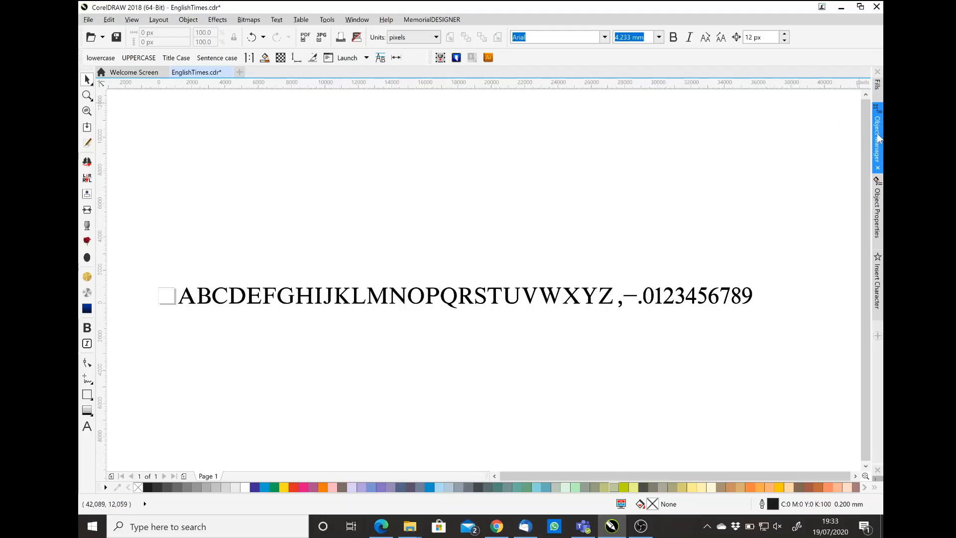
{"action": "left_click", "coordinate": [655, 141]}
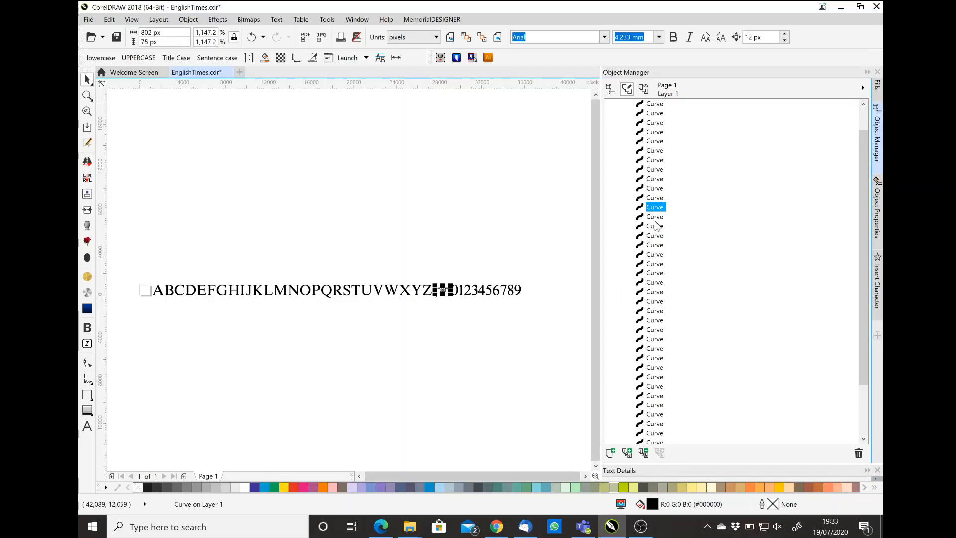
{"action": "left_click", "coordinate": [653, 208]}
{"action": "left_click", "coordinate": [868, 72]}
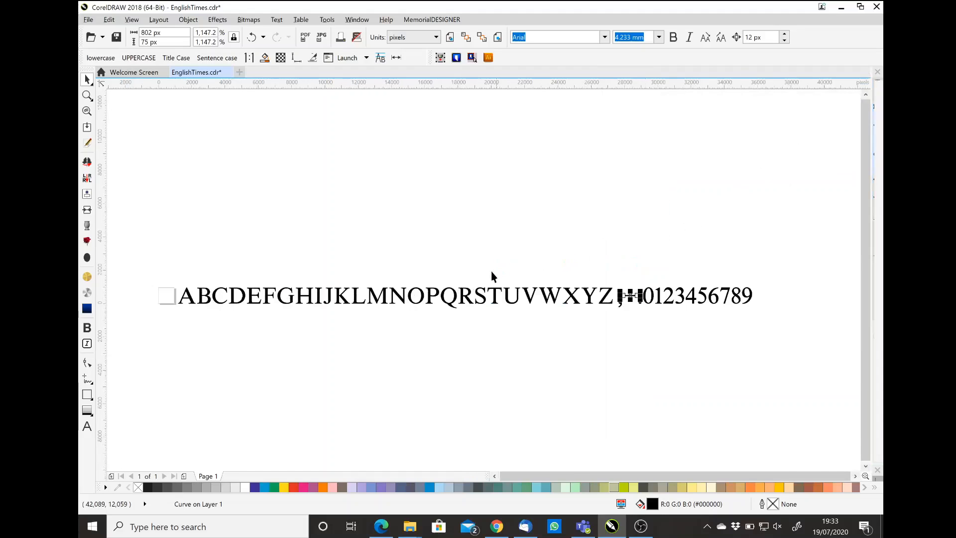
Step: Center the letter A horizontally on the page
{"action": "left_click", "coordinate": [319, 299]}
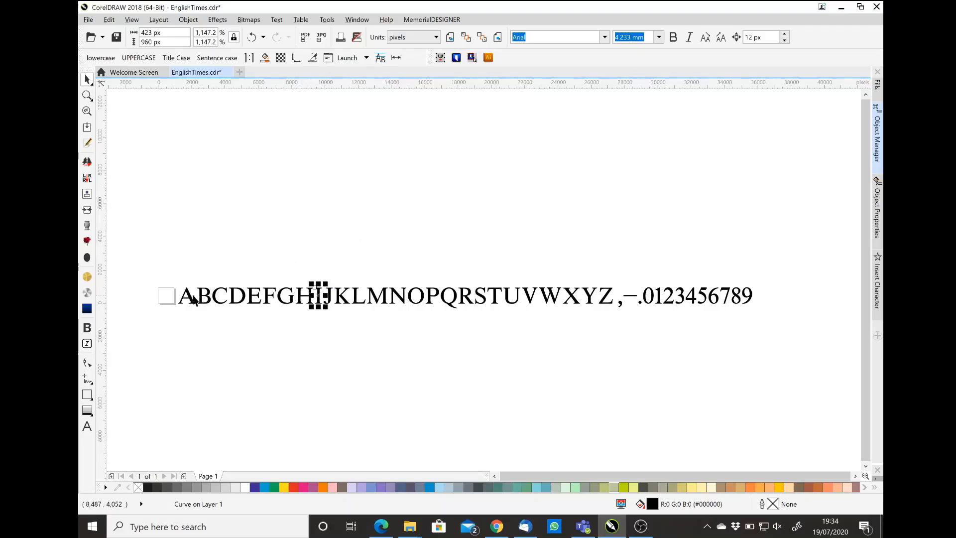
{"action": "left_click", "coordinate": [190, 299]}
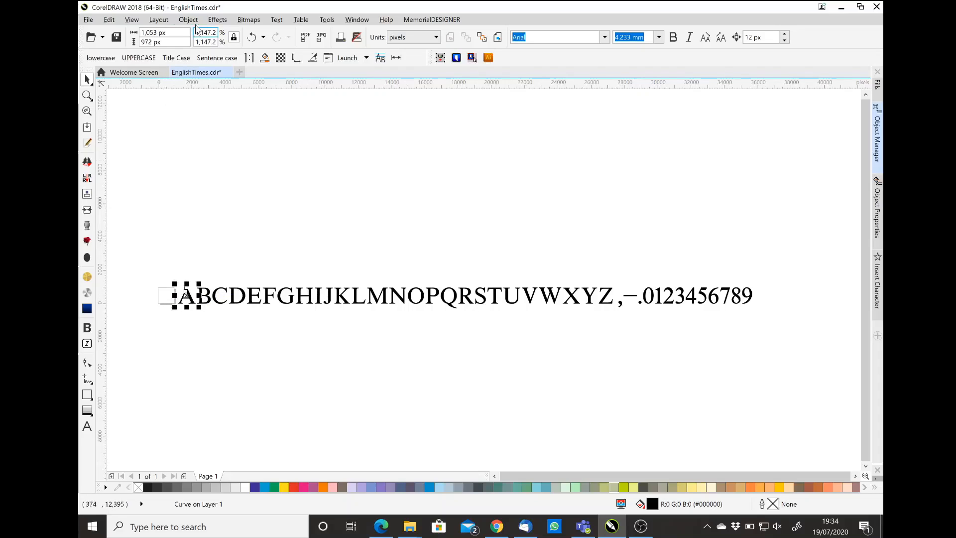
{"action": "left_click", "coordinate": [188, 19]}
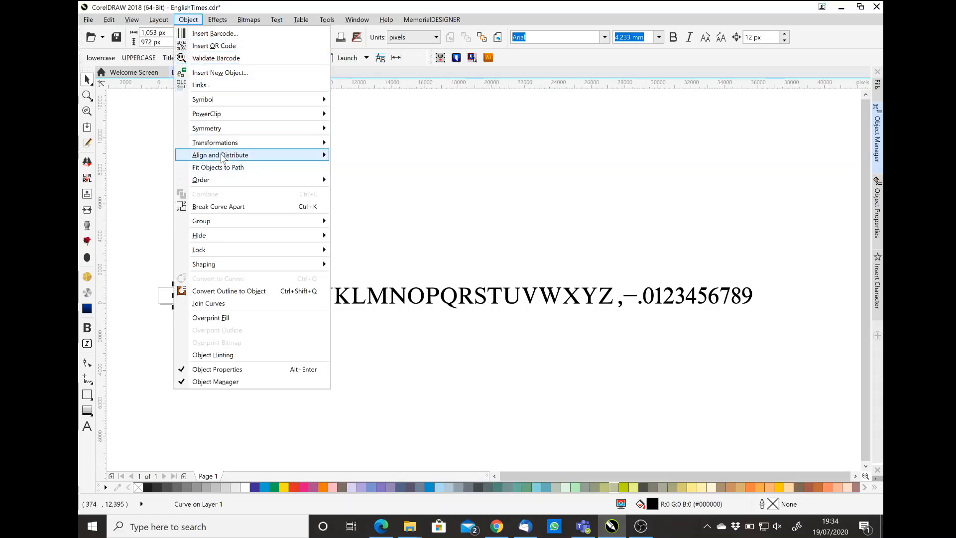
{"action": "mouse_move", "coordinate": [223, 156]}
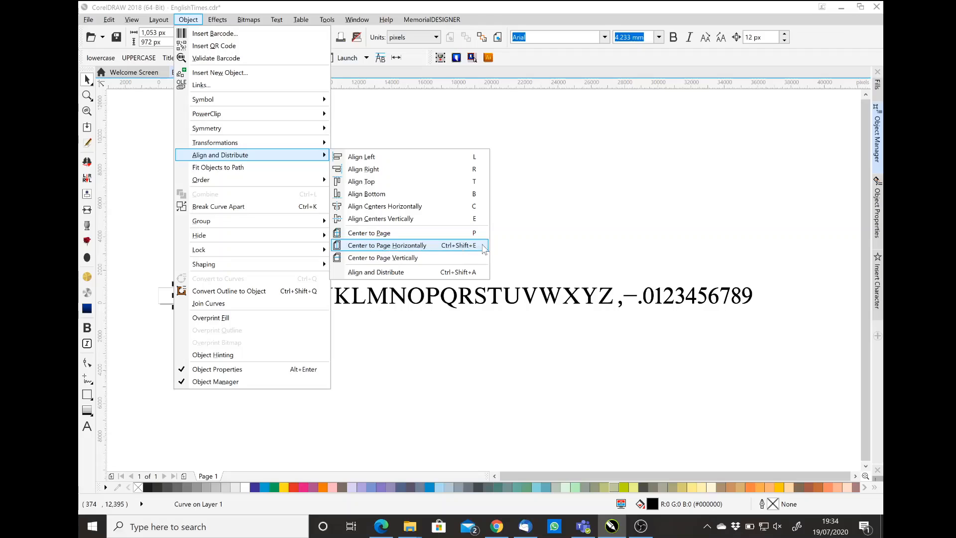
{"action": "left_click", "coordinate": [363, 246]}
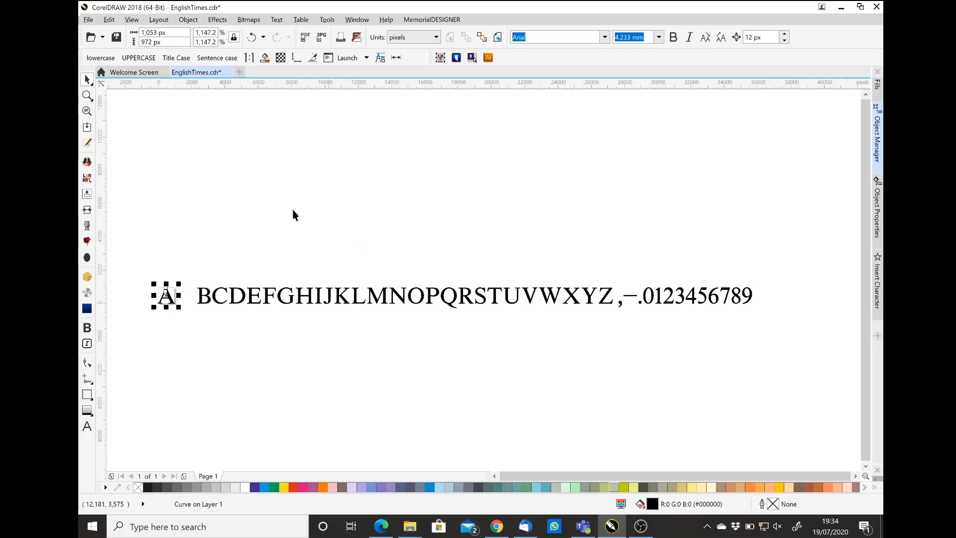
Step: Export only the selected letter A as the TrueType font file EnglishTimes.ttf in the New Font folder
{"action": "left_click", "coordinate": [92, 21]}
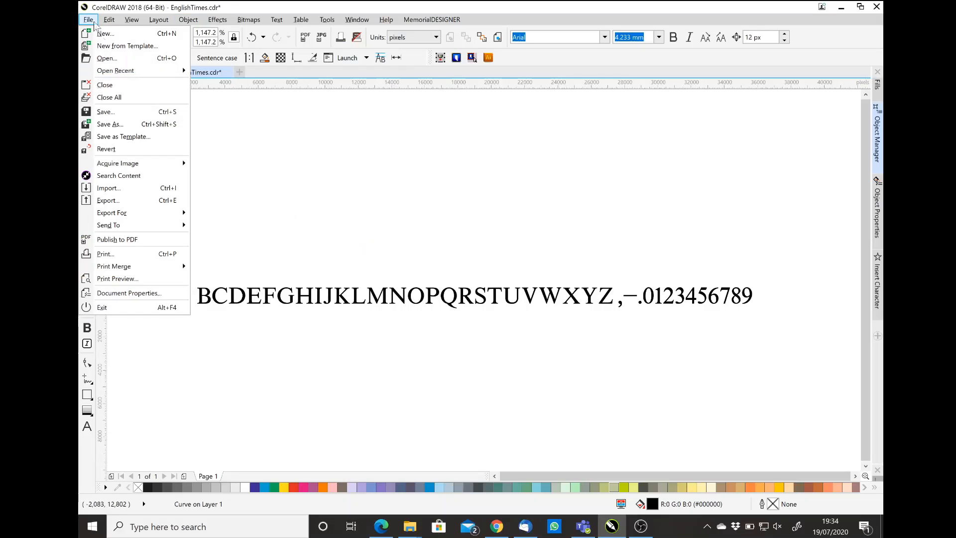
{"action": "left_click", "coordinate": [111, 201]}
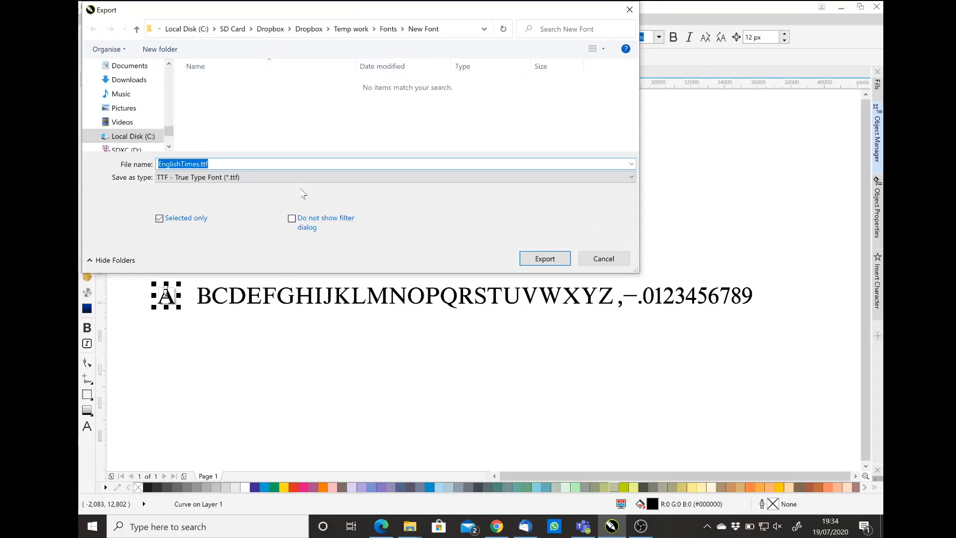
{"action": "left_click", "coordinate": [222, 178]}
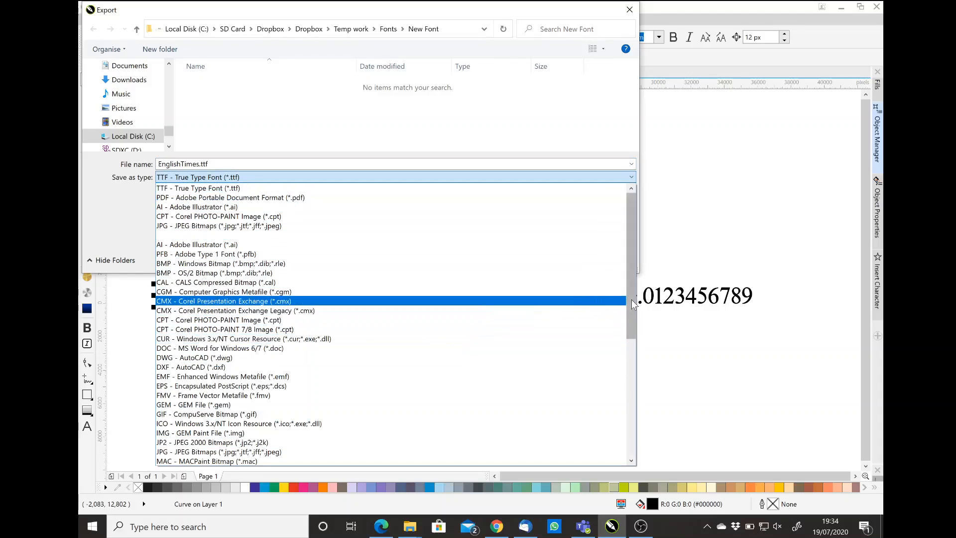
{"action": "left_click_drag", "start_coordinate": [629, 299], "coordinate": [626, 392]}
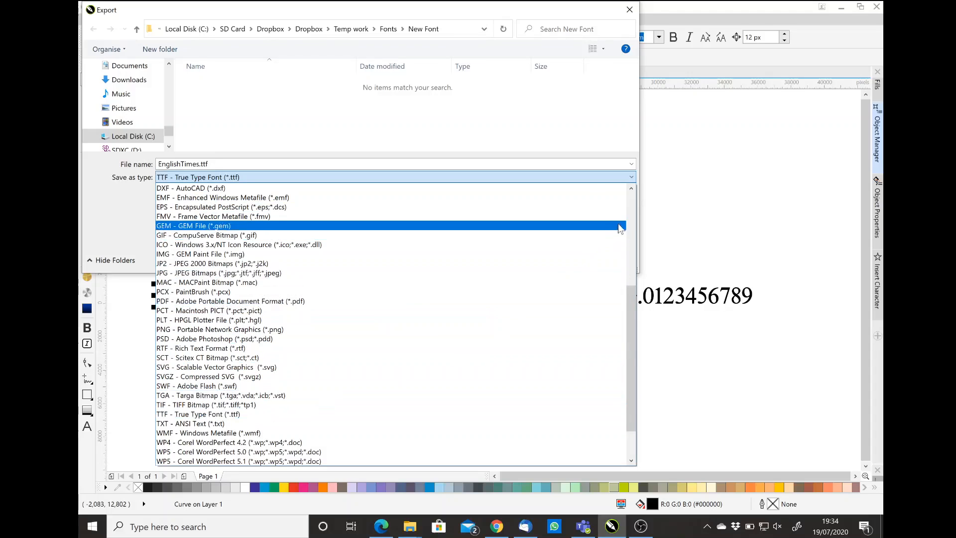
{"action": "left_click", "coordinate": [629, 213]}
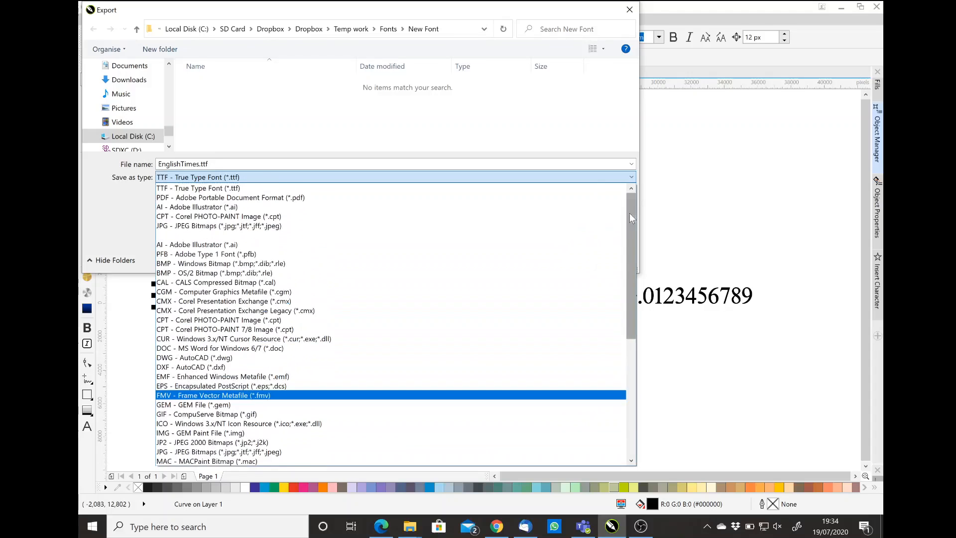
{"action": "left_click", "coordinate": [245, 189]}
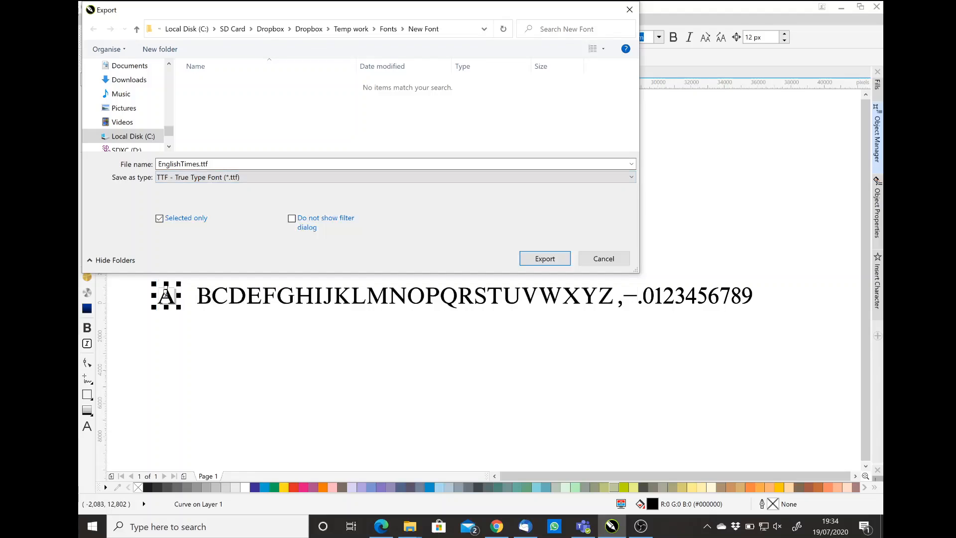
{"action": "left_click_drag", "start_coordinate": [283, 13], "coordinate": [333, 139]}
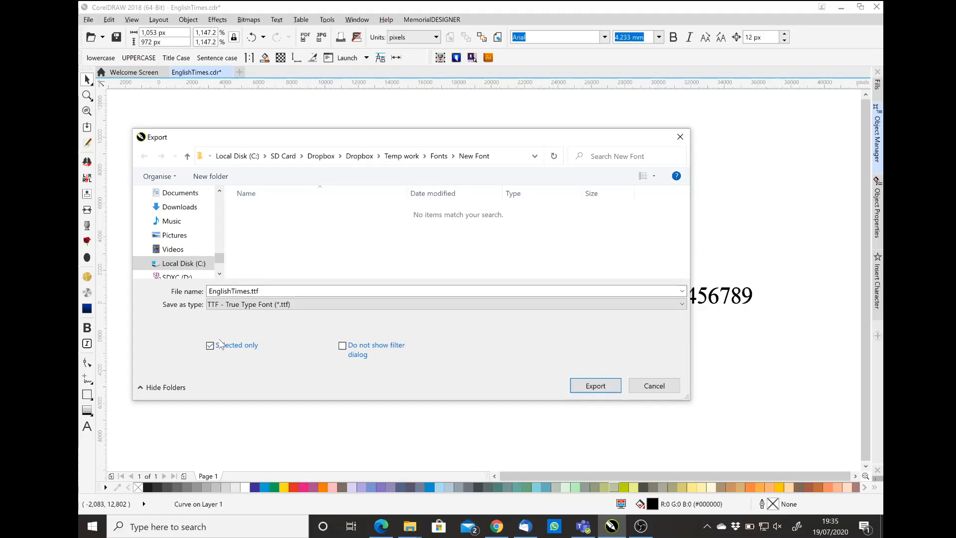
{"action": "left_click_drag", "start_coordinate": [256, 144], "coordinate": [352, 136]}
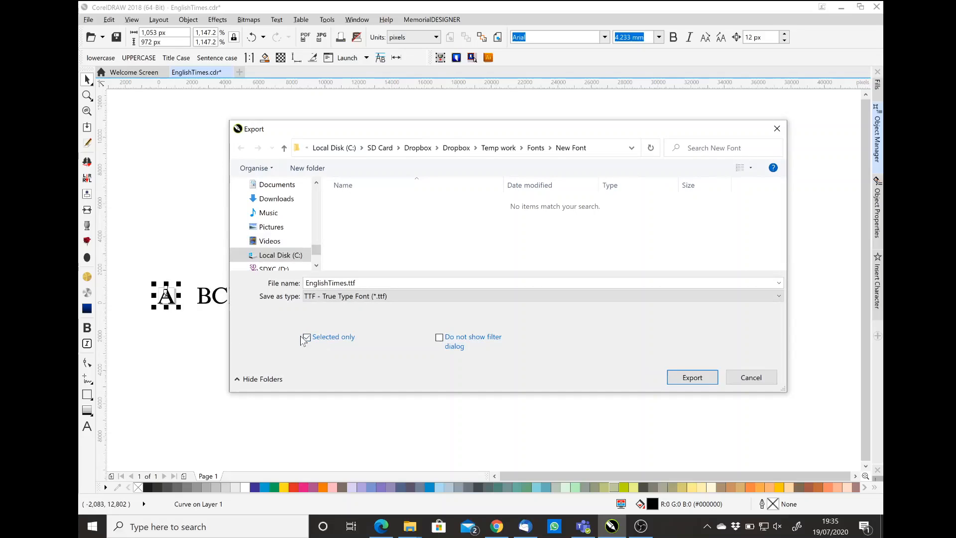
{"action": "left_click", "coordinate": [696, 378]}
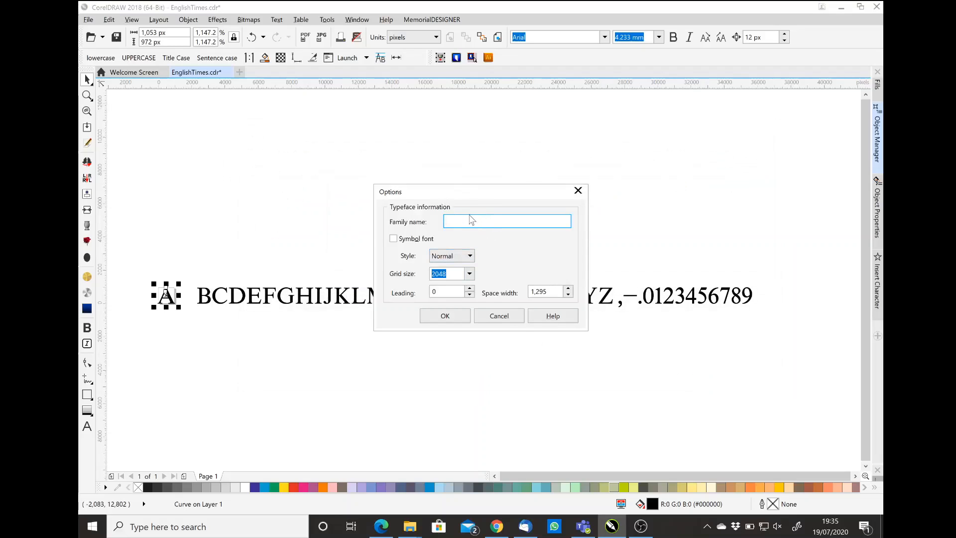
Step: Set the typeface family name to English Times and accept it with the Normal style and 2048 grid size
{"action": "type", "text": "T"}
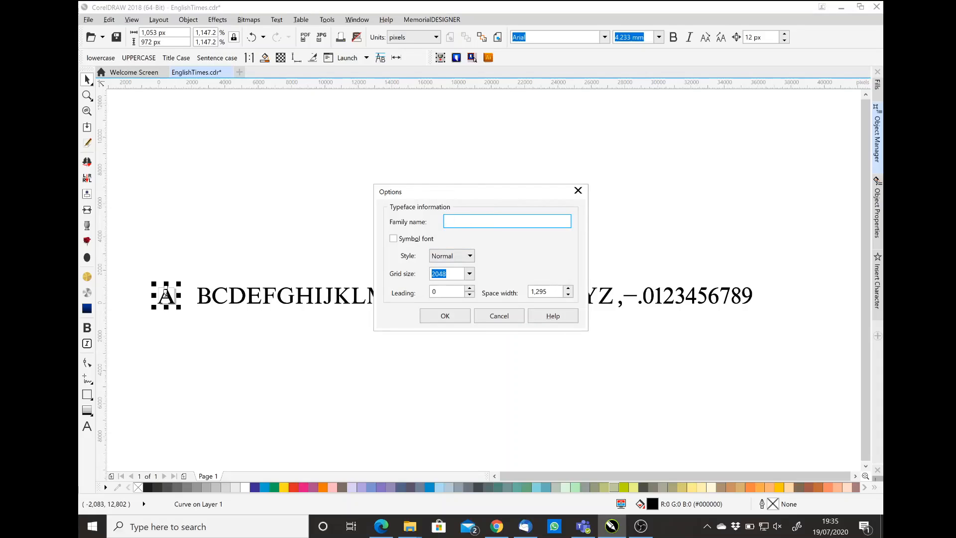
{"action": "type", "text": "nglish Times"}
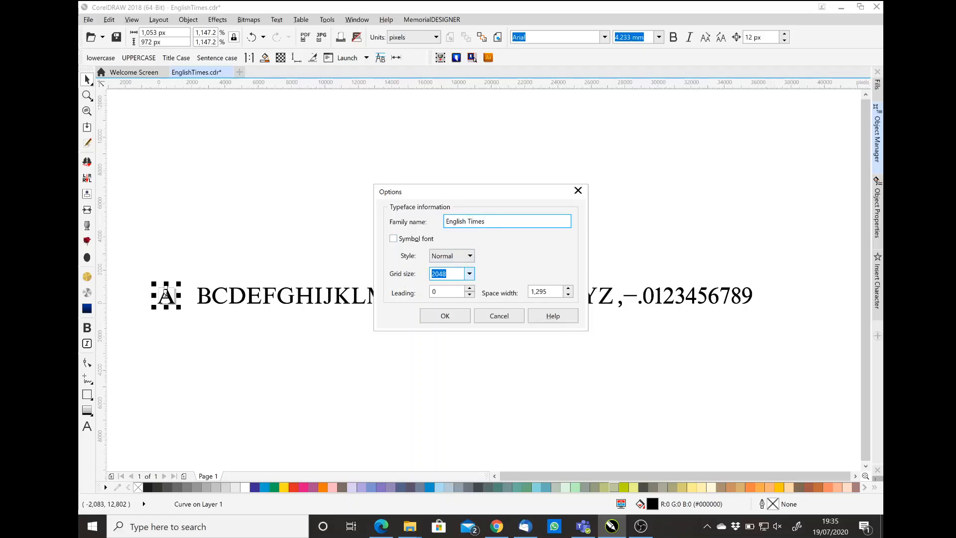
{"action": "left_click", "coordinate": [468, 256]}
{"action": "left_click", "coordinate": [511, 264]}
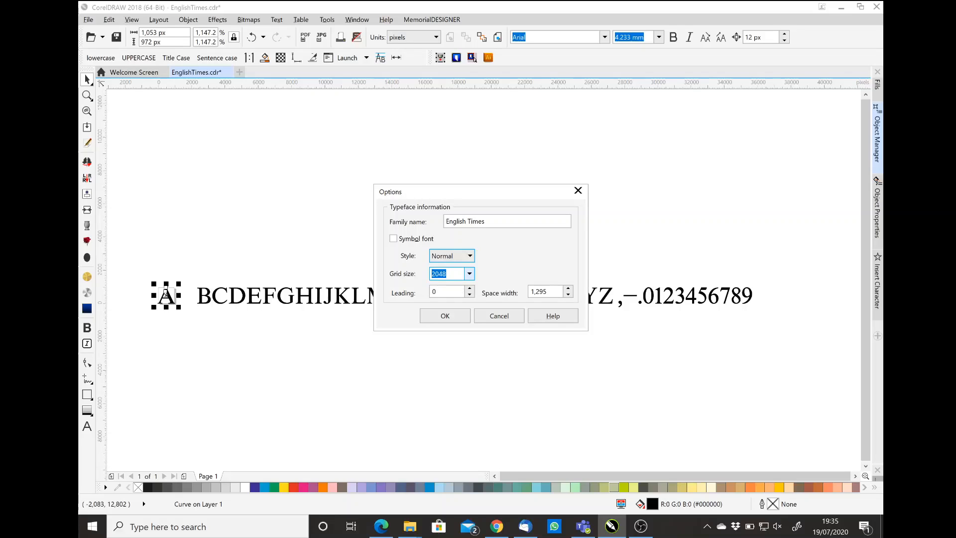
{"action": "left_click", "coordinate": [444, 313]}
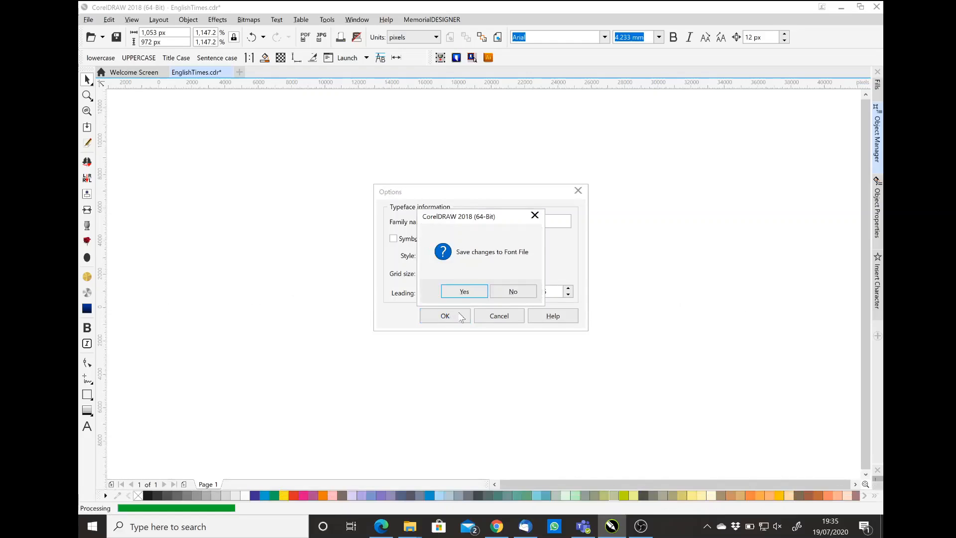
Step: Save the changes to the font file and assign the glyph to Basic Latin character A, number 65
{"action": "left_click", "coordinate": [464, 292]}
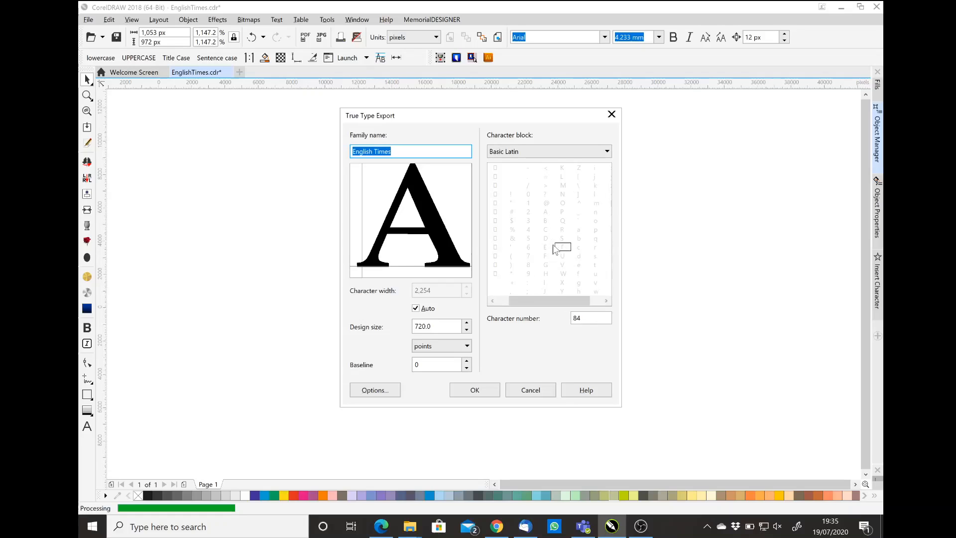
{"action": "left_click", "coordinate": [547, 214]}
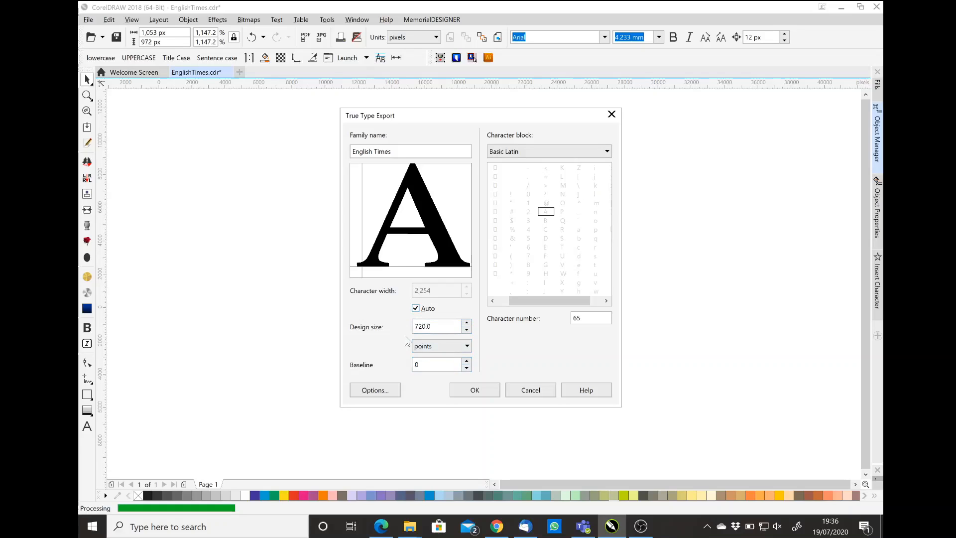
{"action": "left_click", "coordinate": [481, 392]}
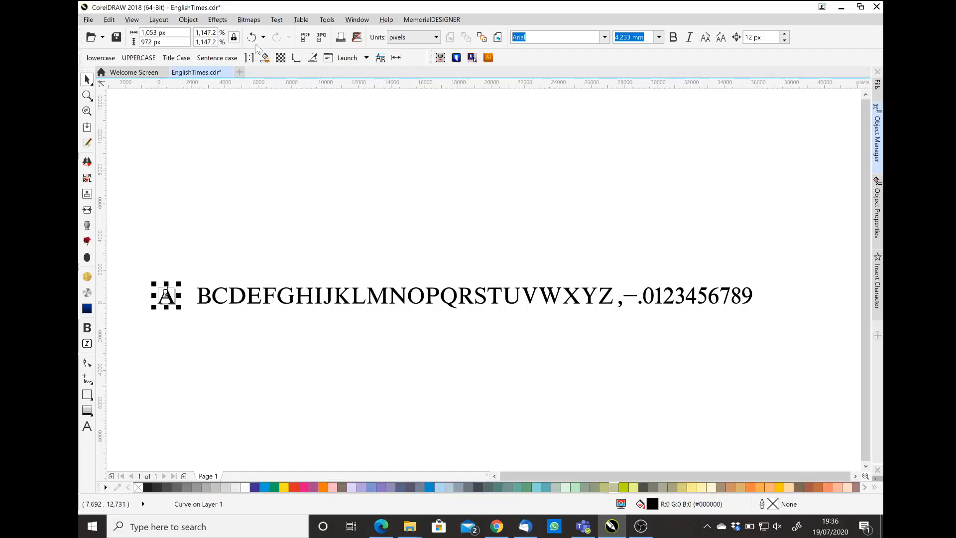
Step: Undo the letter A's move and center the letter B on the page instead
{"action": "left_click", "coordinate": [251, 38]}
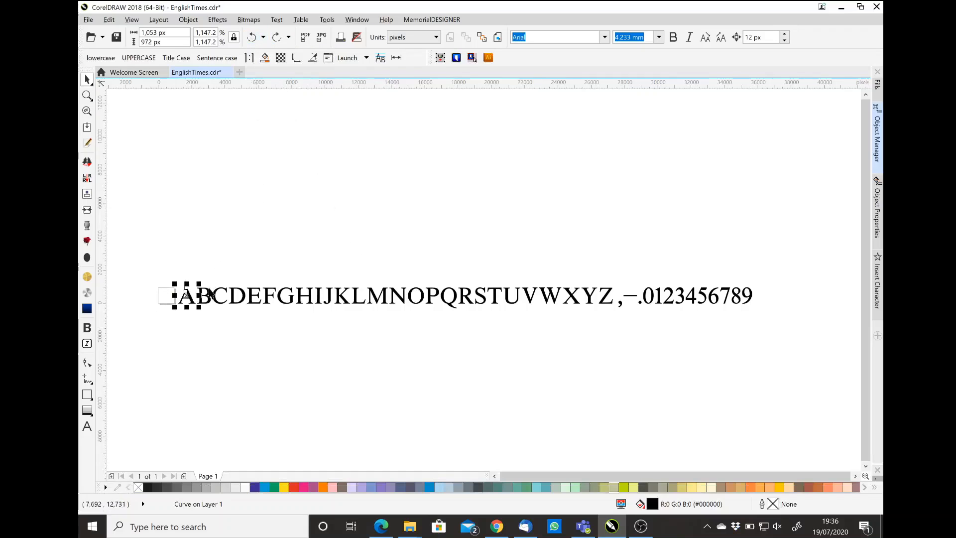
{"action": "left_click", "coordinate": [210, 294]}
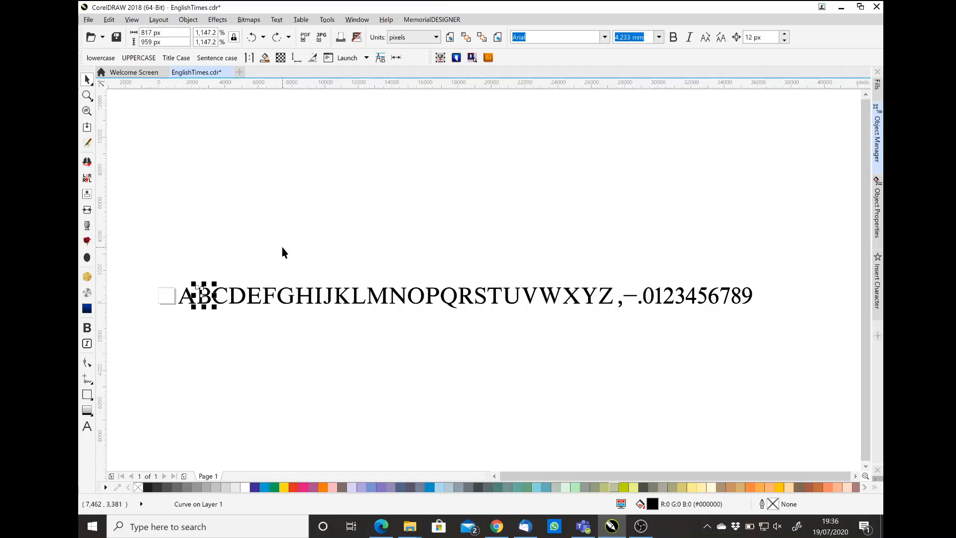
{"action": "key", "text": "p"}
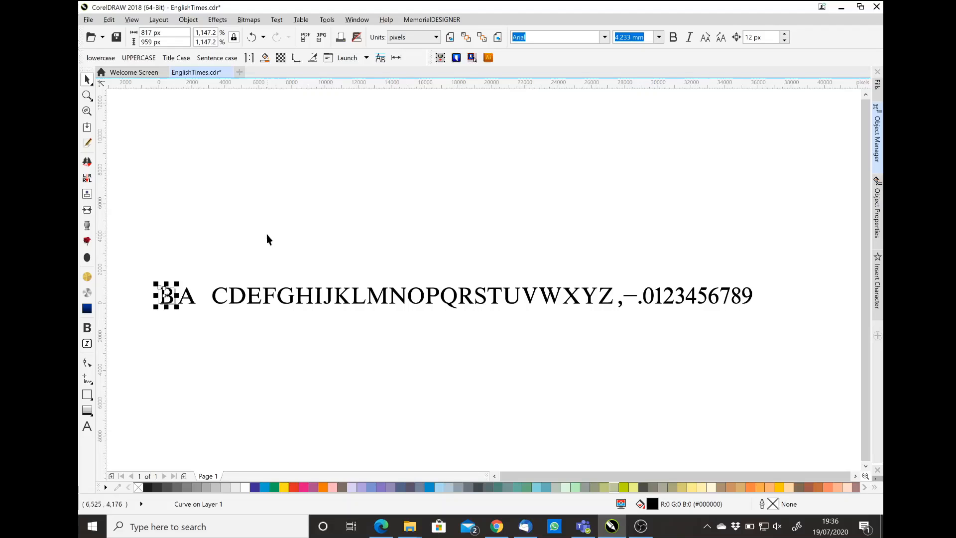
Step: Export the selected letter B over the existing EnglishTimes.ttf, assigning it to Basic Latin character B, number 66
{"action": "key", "text": "ctrl+e"}
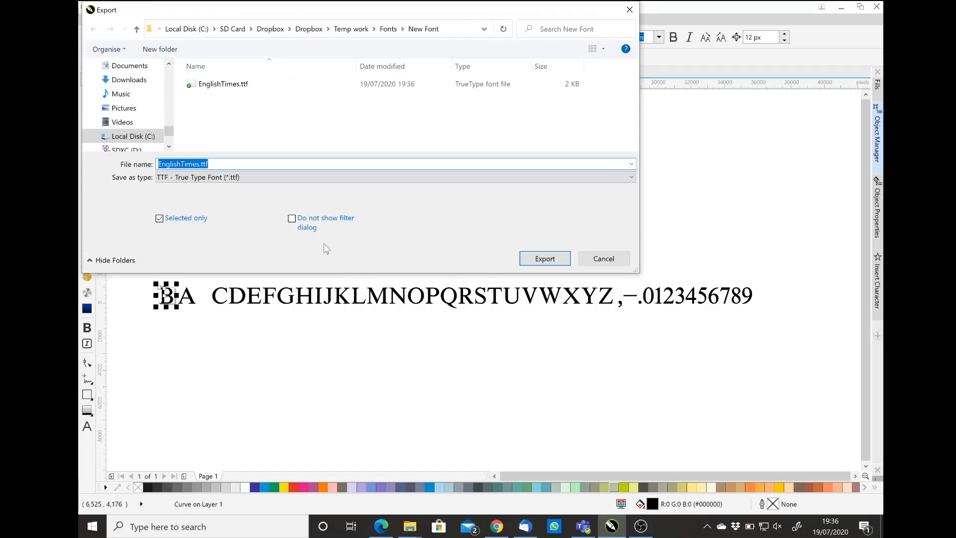
{"action": "left_click", "coordinate": [545, 258]}
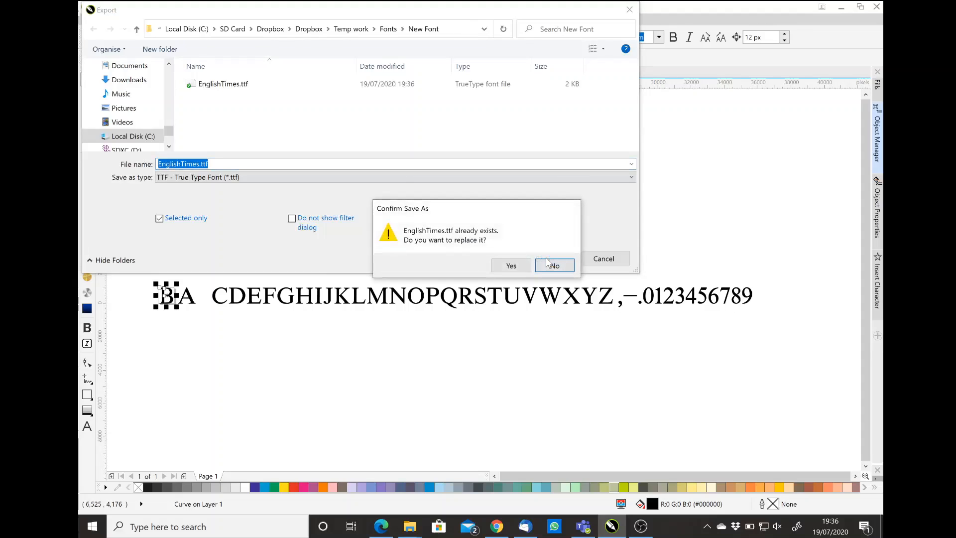
{"action": "left_click", "coordinate": [511, 266]}
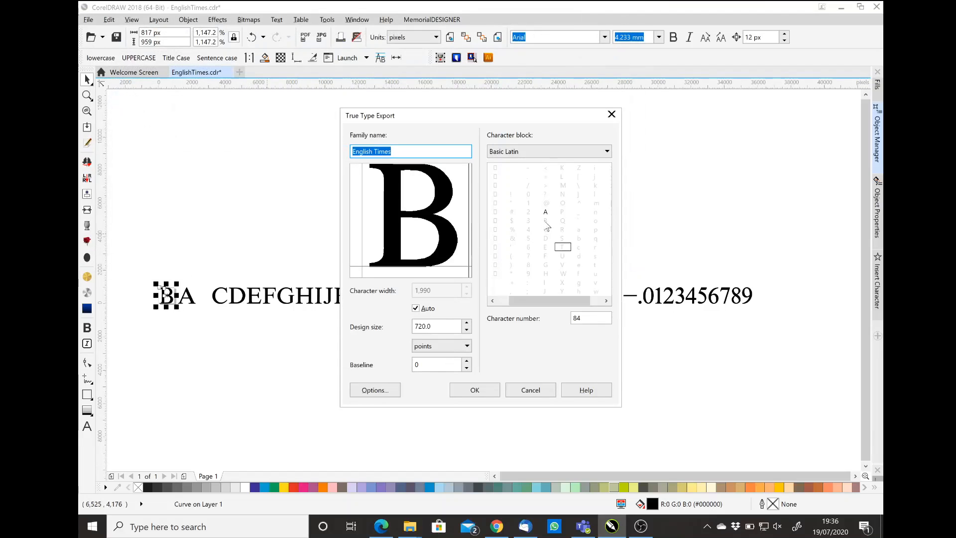
{"action": "left_click", "coordinate": [546, 220]}
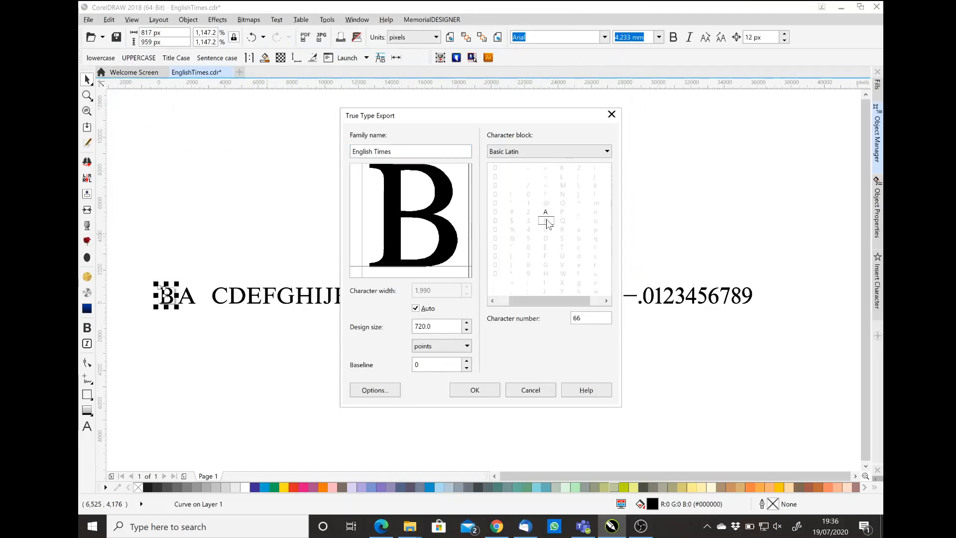
{"action": "left_click", "coordinate": [475, 390]}
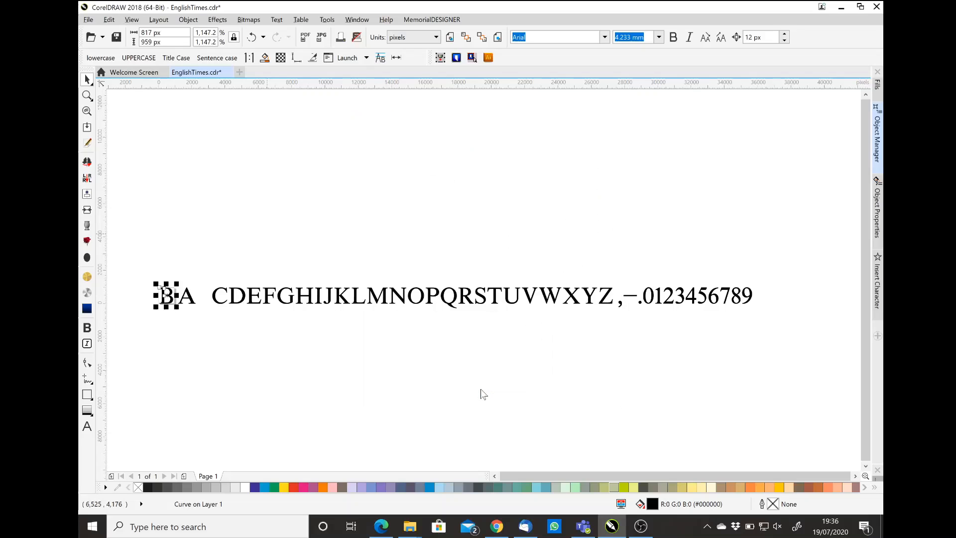
Step: Undo the letter B's move and center the letter C on the page instead
{"action": "key", "text": "ctrl+z"}
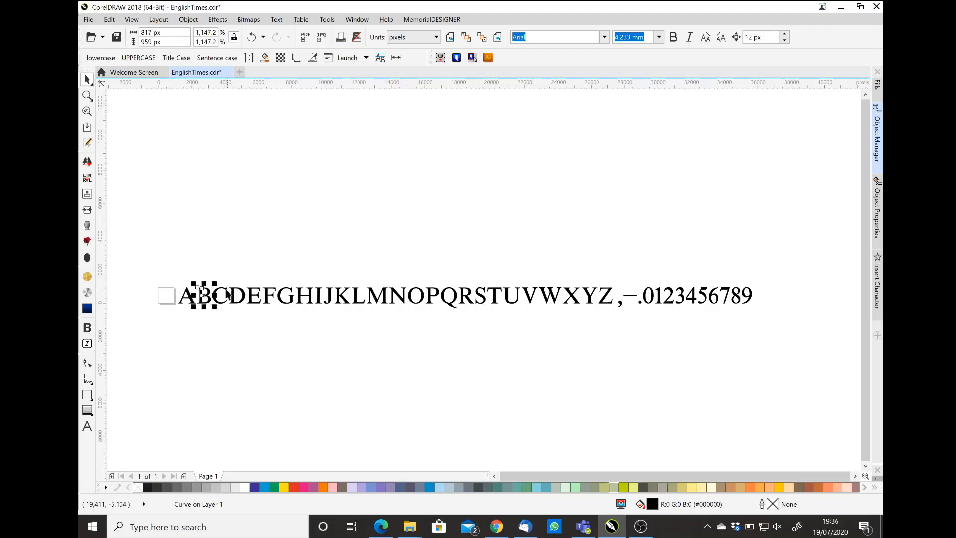
{"action": "left_click", "coordinate": [225, 289]}
{"action": "left_click_drag", "start_coordinate": [224, 294], "coordinate": [227, 294]}
{"action": "key", "text": "p"}
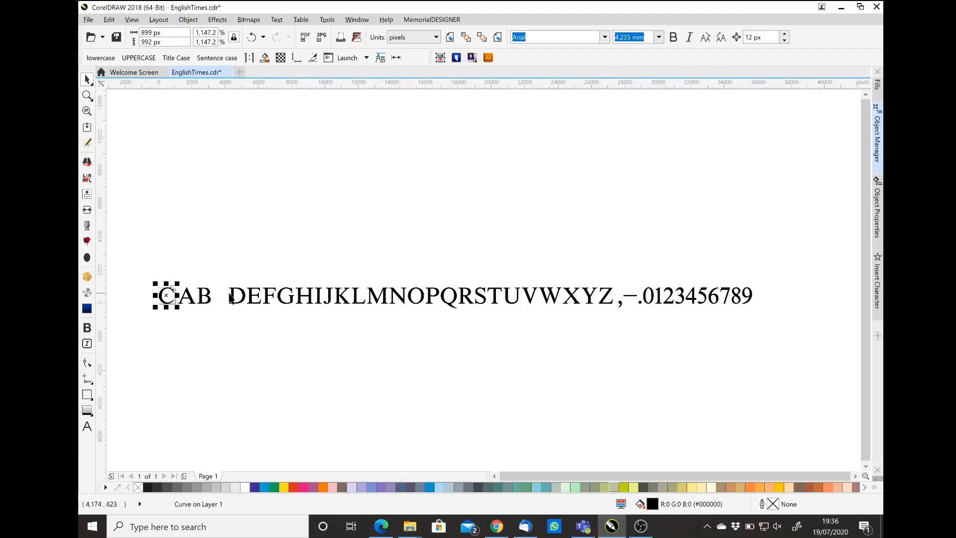
Step: Export the centered letter C over the existing EnglishTimes.ttf, assigning it to Basic Latin character C, number 67
{"action": "key", "text": "ctrl+e"}
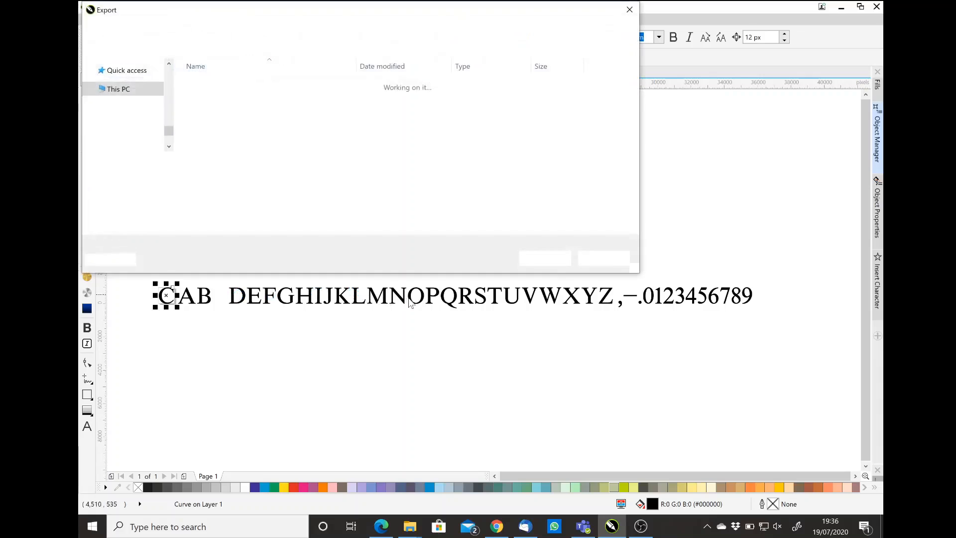
{"action": "key", "text": "Return"}
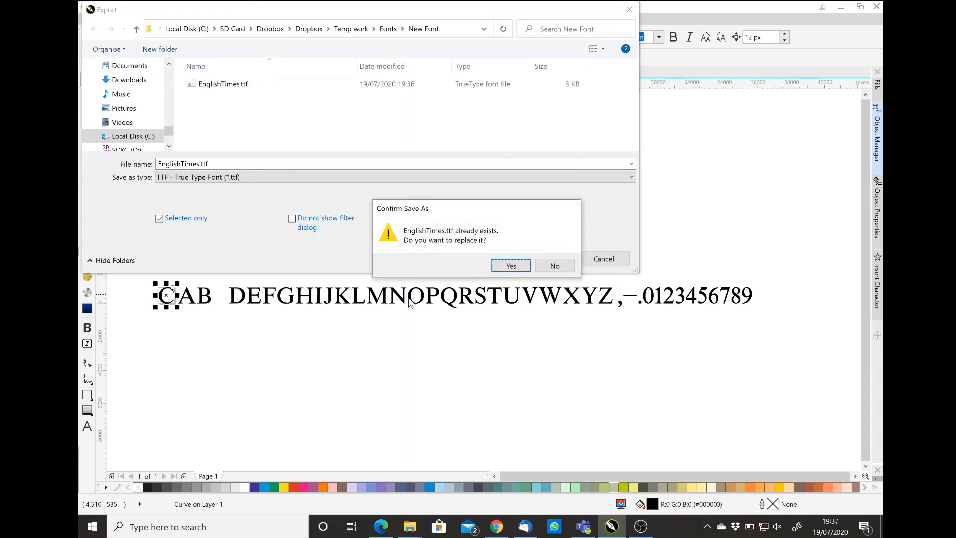
{"action": "key", "text": "Return"}
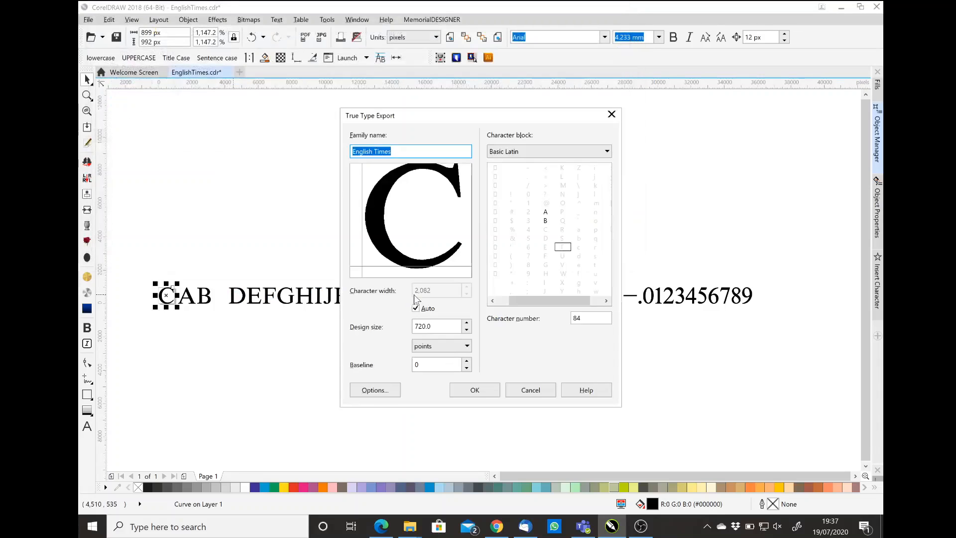
{"action": "left_click", "coordinate": [546, 230]}
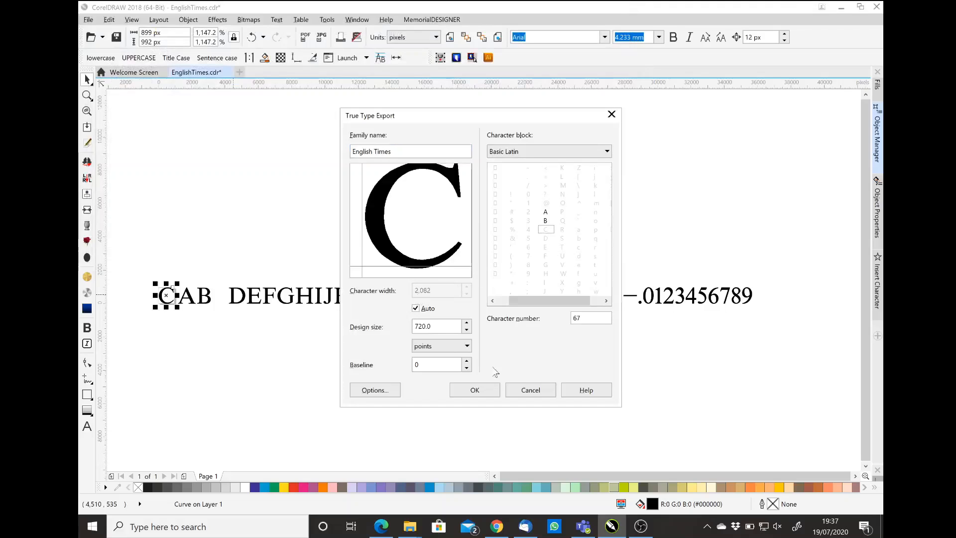
{"action": "left_click", "coordinate": [486, 391]}
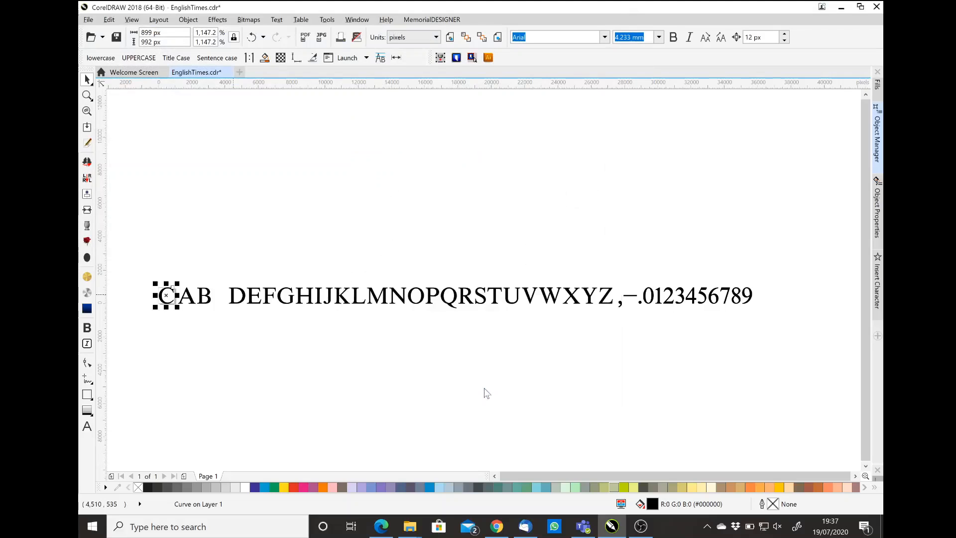
Step: Undo the letter C's move, and export the letter D, centered on the page, to EnglishTimes.ttf as Basic Latin character D, number 68
{"action": "key", "text": "ctrl+z"}
{"action": "left_click", "coordinate": [243, 296]}
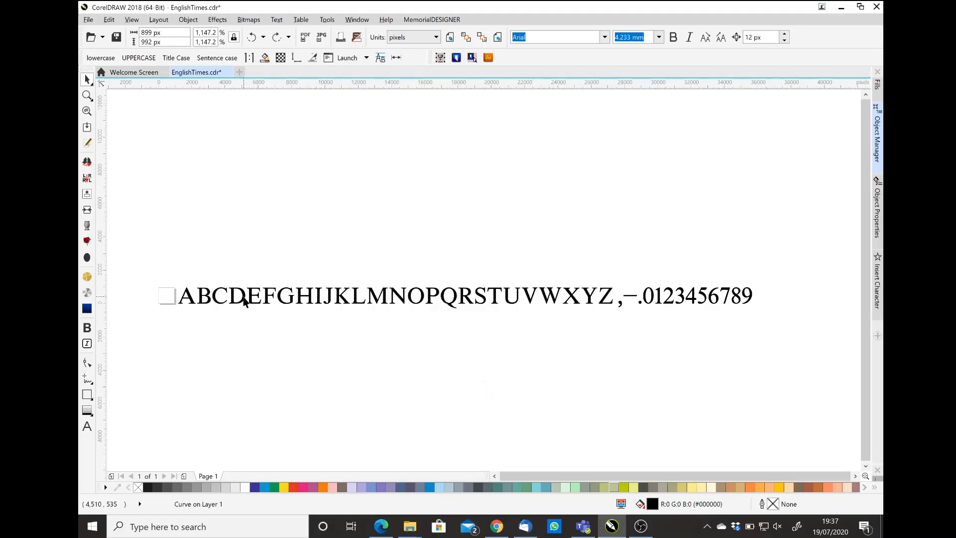
{"action": "key", "text": "p"}
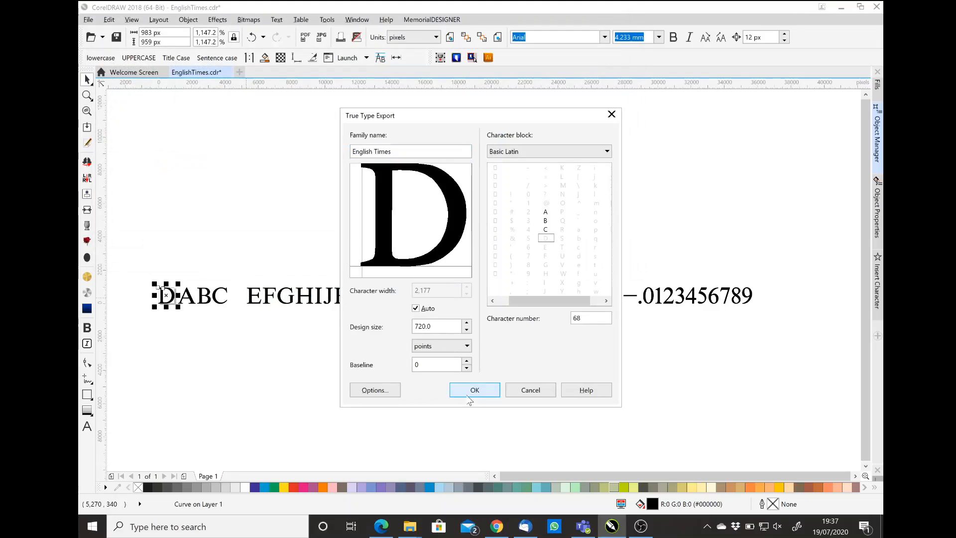
{"action": "left_click", "coordinate": [479, 393]}
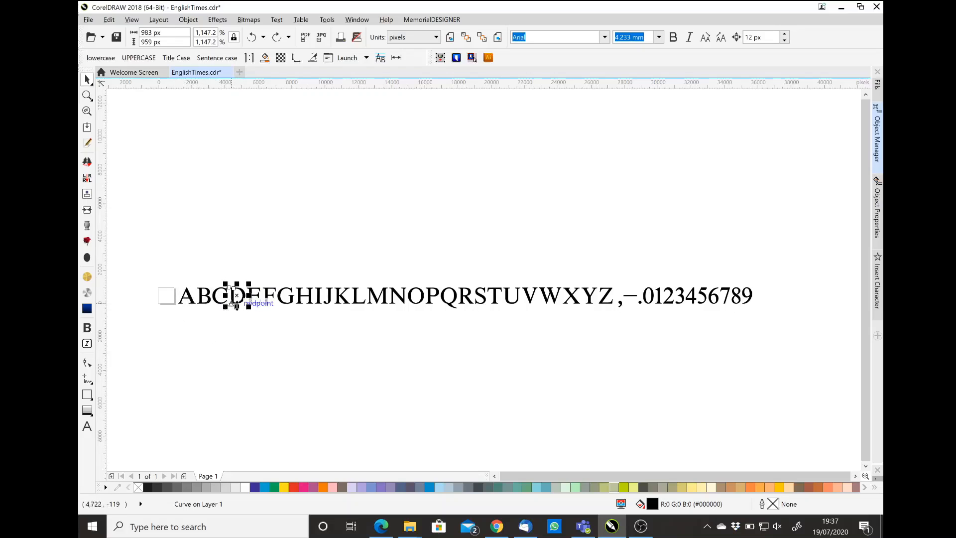
Step: Preview the exported EnglishTimes.ttf from the New Font folder in File Explorer to check its finished capitals, and close the preview
{"action": "mouse_move", "coordinate": [409, 526]}
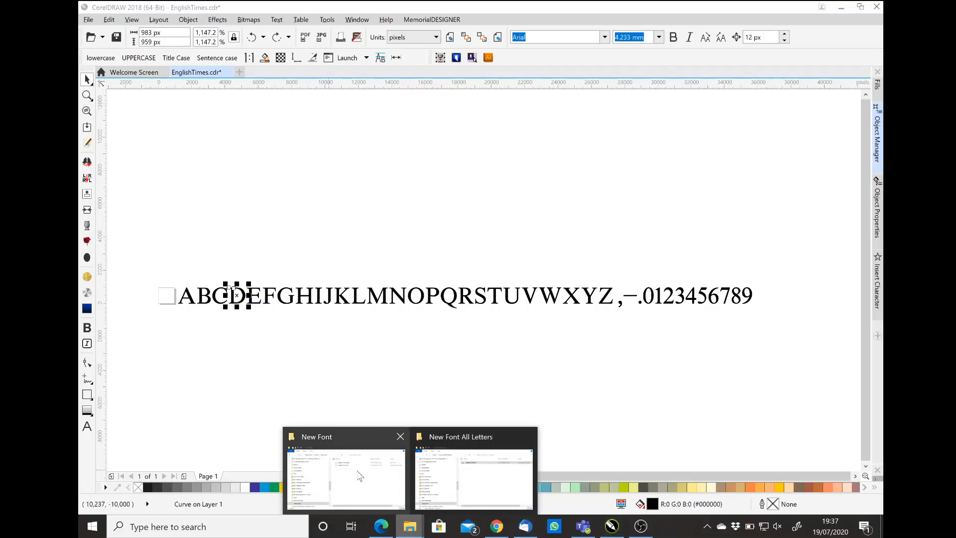
{"action": "left_click", "coordinate": [344, 465]}
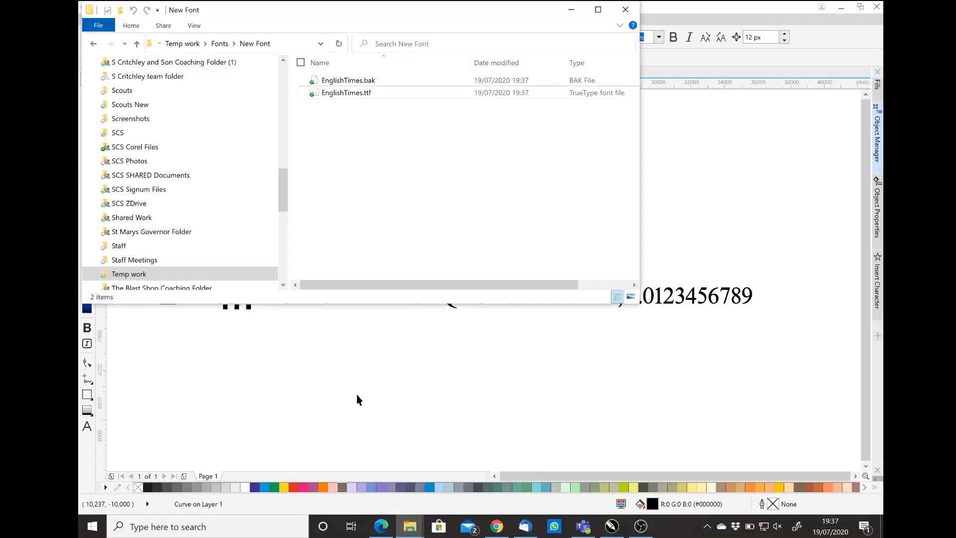
{"action": "double_click", "coordinate": [333, 95]}
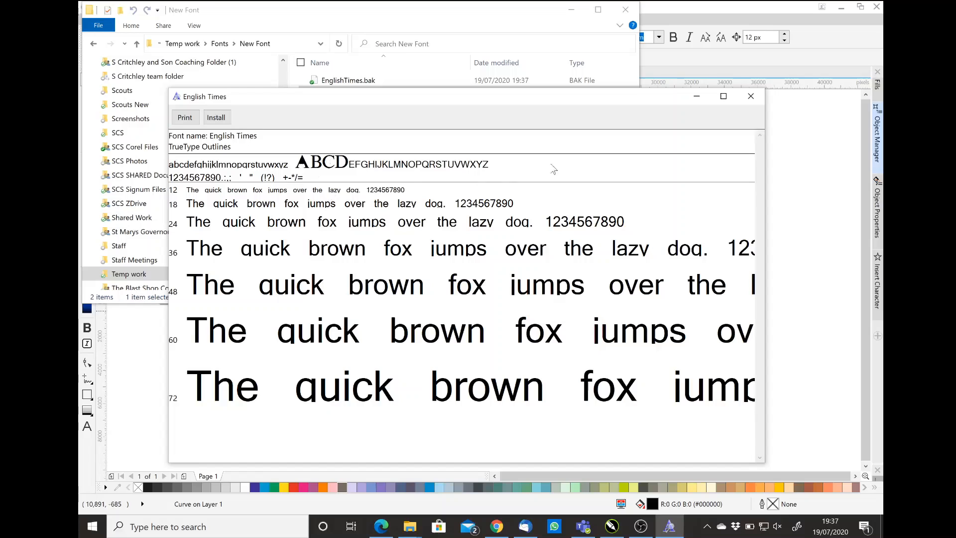
{"action": "left_click", "coordinate": [750, 97]}
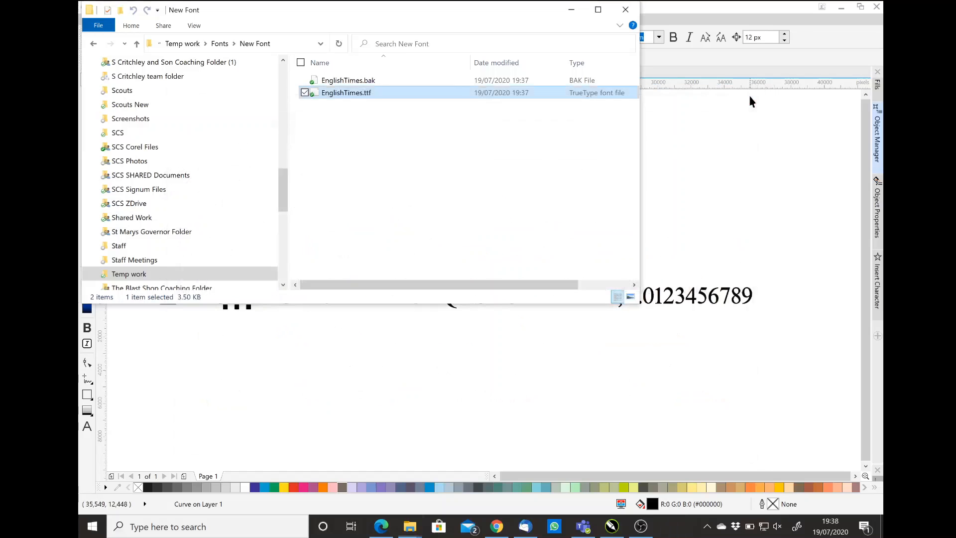
Step: Open the complete English Times font from the New Font All Letters folder and install it
{"action": "left_click", "coordinate": [409, 523]}
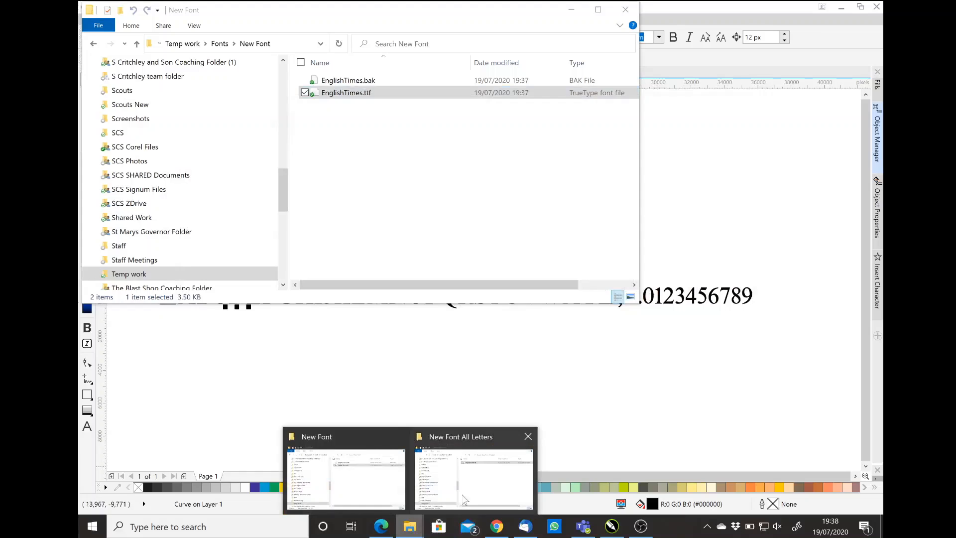
{"action": "left_click", "coordinate": [474, 485]}
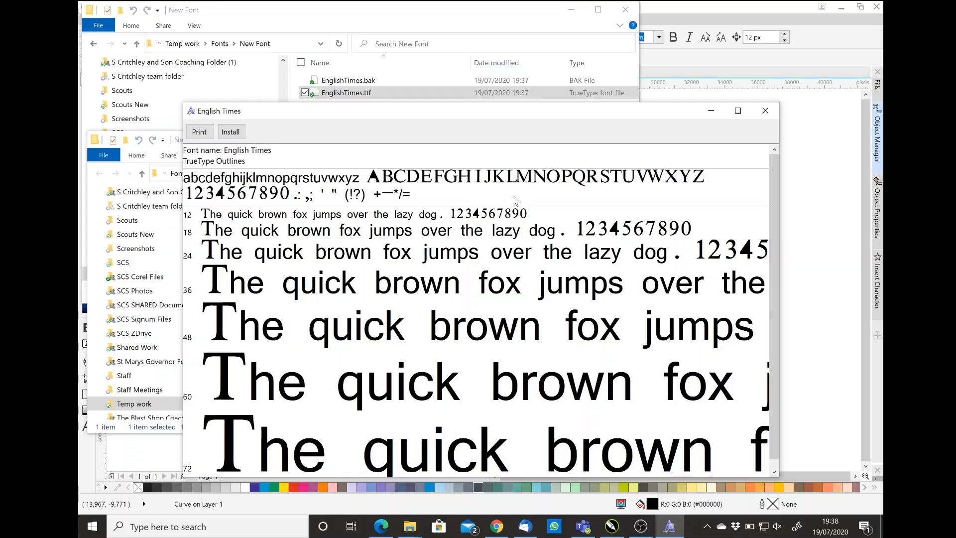
{"action": "left_click", "coordinate": [234, 133]}
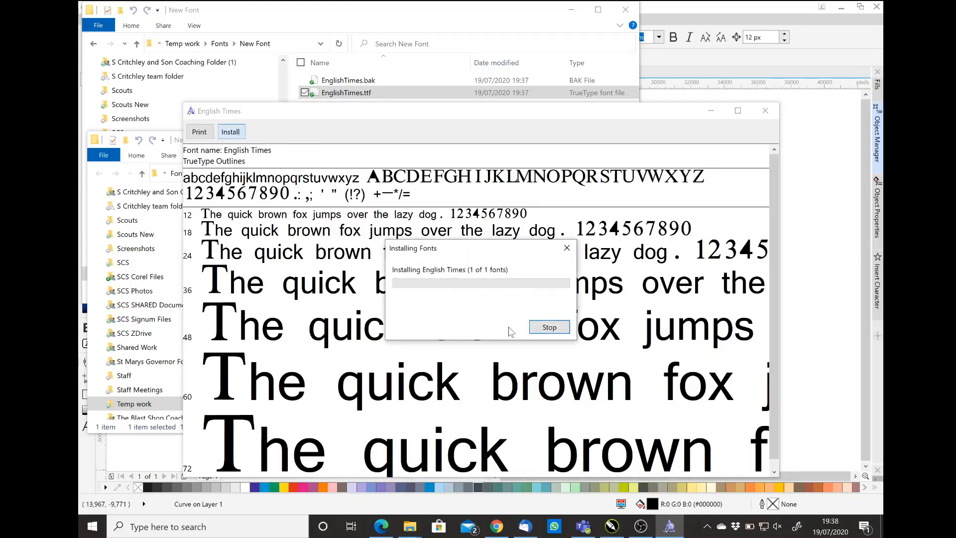
Step: Switch back to CorelDRAW and look up English Times and its styles in the font list without applying it
{"action": "left_click", "coordinate": [612, 527]}
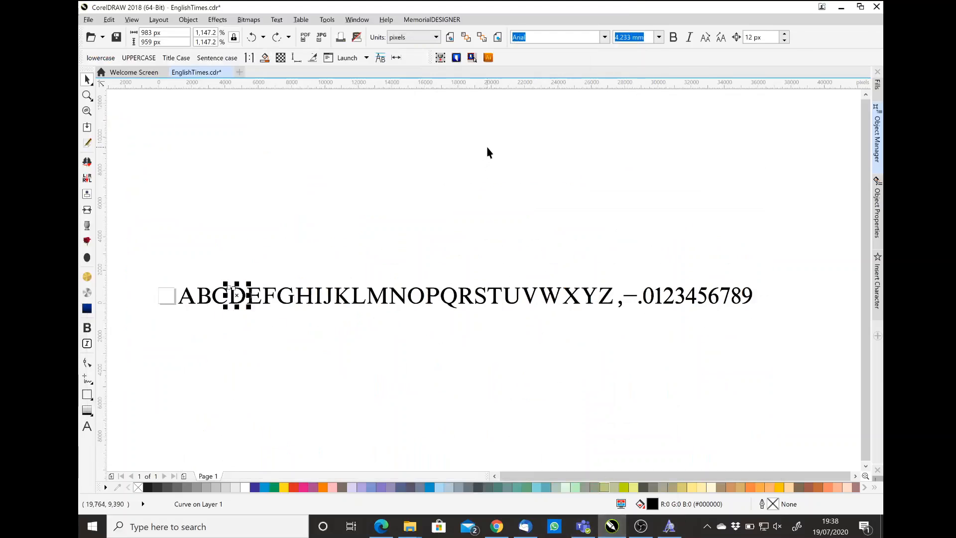
{"action": "left_click", "coordinate": [605, 38]}
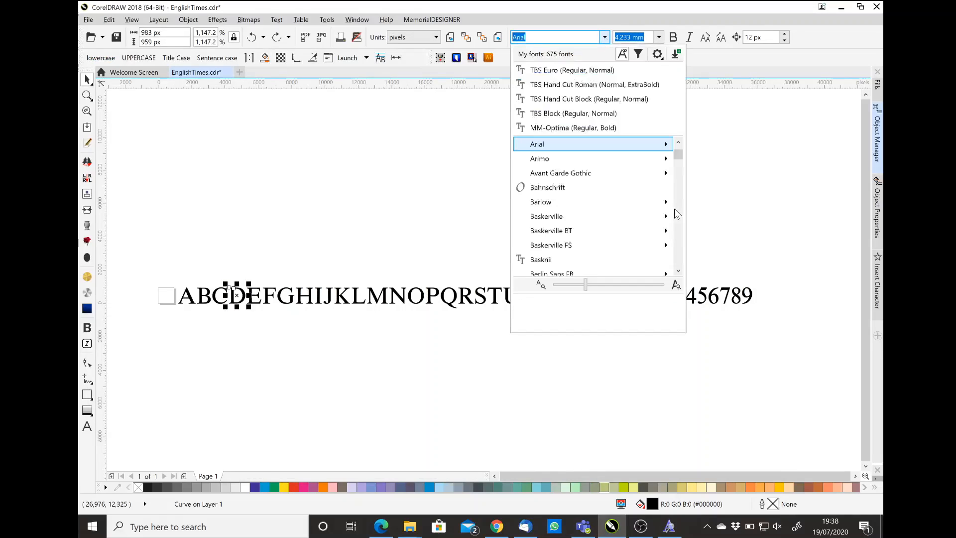
{"action": "mouse_move", "coordinate": [679, 156]}
{"action": "left_mouse_down"}
{"action": "mouse_move", "coordinate": [678, 205]}
{"action": "mouse_move", "coordinate": [679, 160]}
{"action": "left_mouse_up"}
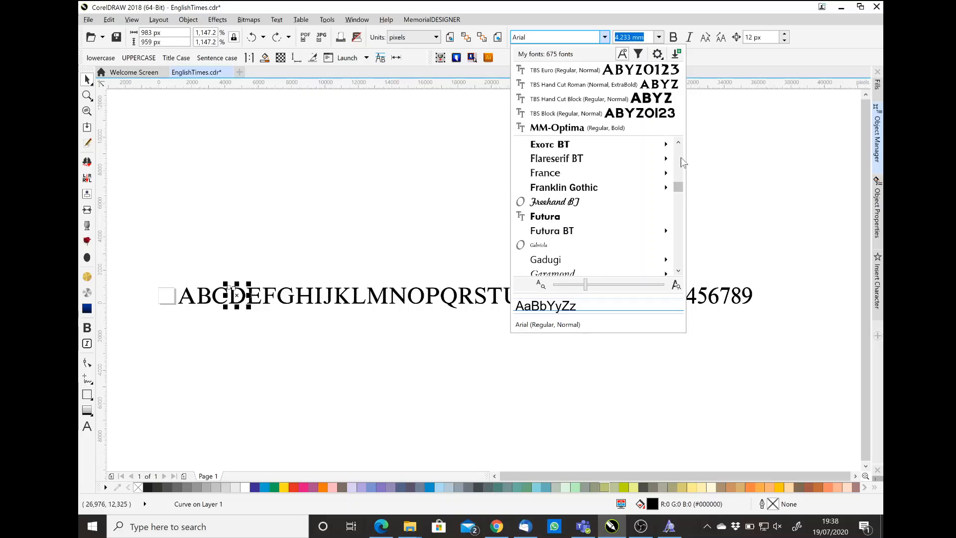
{"action": "left_click", "coordinate": [678, 144]}
{"action": "left_click", "coordinate": [678, 143]}
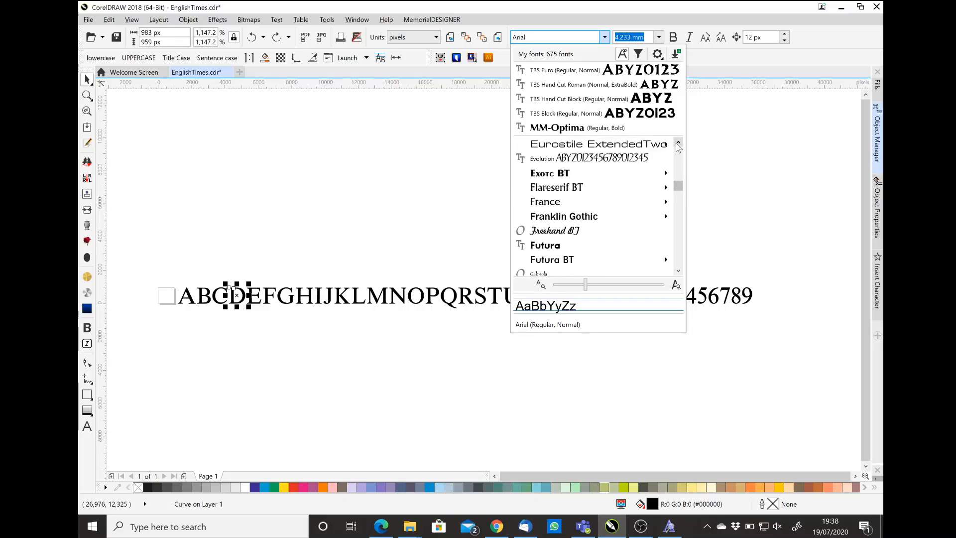
{"action": "left_click", "coordinate": [678, 144]}
{"action": "left_click", "coordinate": [678, 143]}
{"action": "left_click", "coordinate": [678, 144]}
{"action": "left_click", "coordinate": [678, 144]}
{"action": "left_click", "coordinate": [678, 144]}
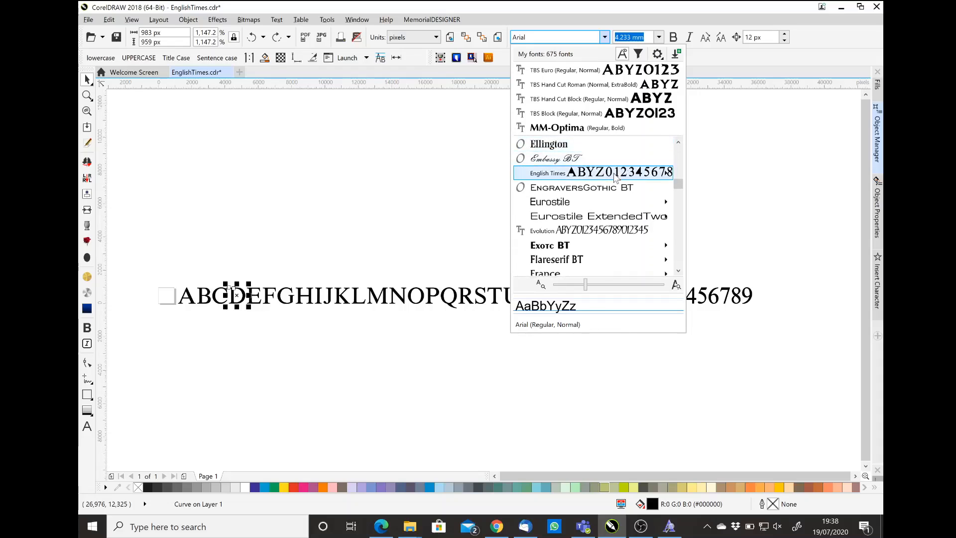
{"action": "mouse_move", "coordinate": [593, 174]}
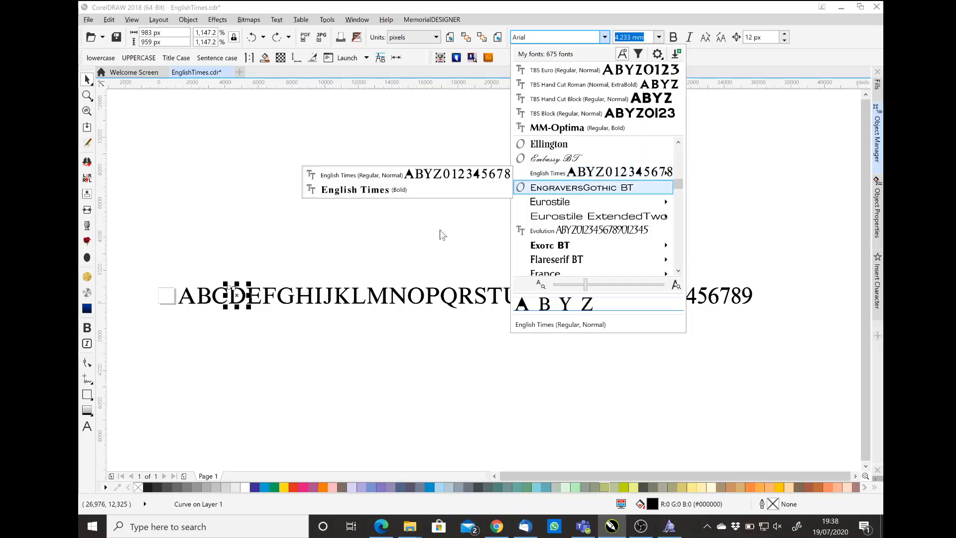
{"action": "left_click", "coordinate": [412, 257]}
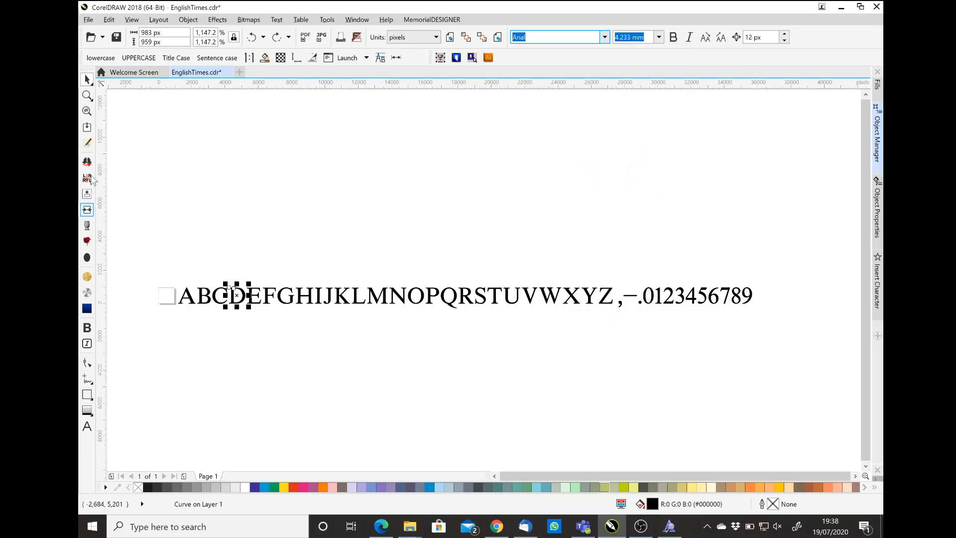
Step: Add the artistic text ABCDEFGHIJKLMN above the row of letter curves and enlarge it to about 17,600 px wide
{"action": "left_click", "coordinate": [87, 426]}
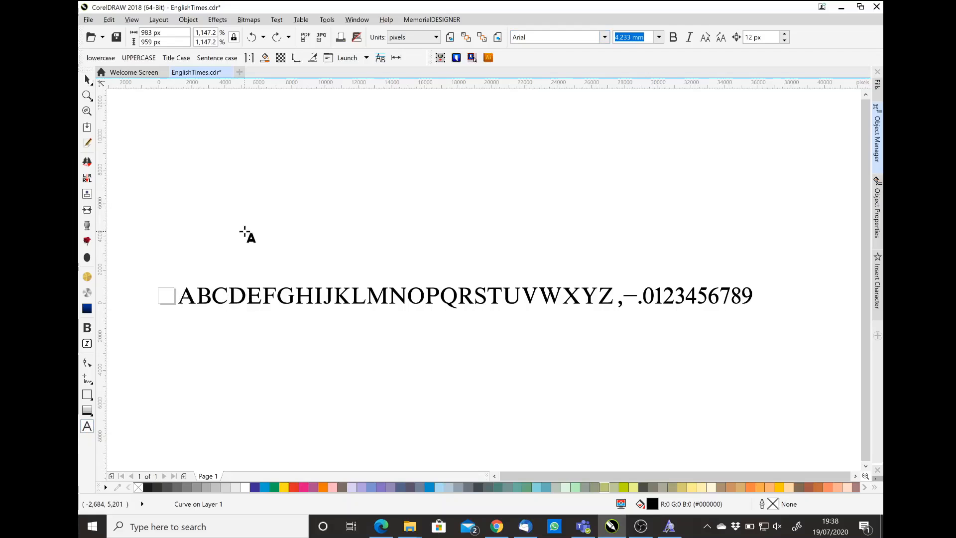
{"action": "left_click", "coordinate": [327, 279]}
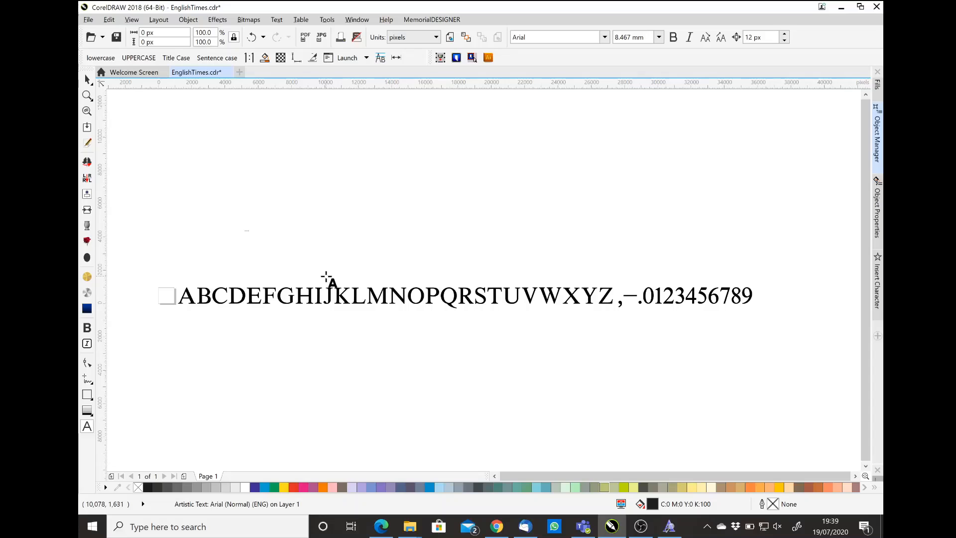
{"action": "left_click", "coordinate": [88, 80]}
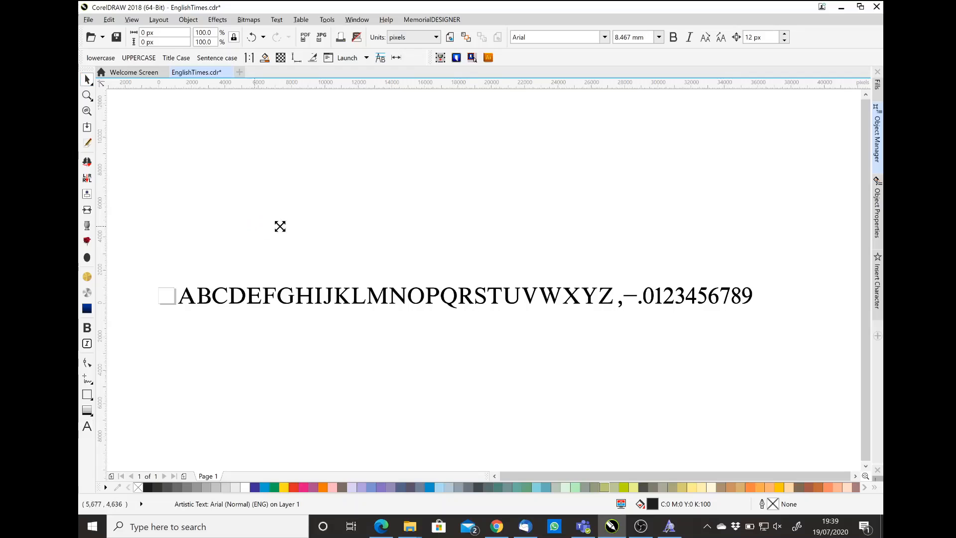
{"action": "left_click_drag", "start_coordinate": [277, 224], "coordinate": [541, 201]}
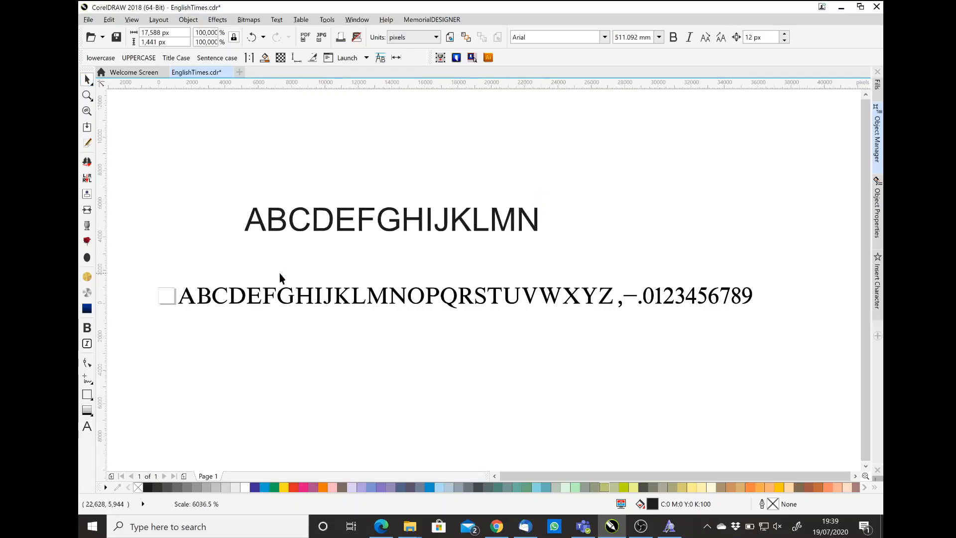
Step: Set the ABCDEFGHIJKLMN text's font to English Times and give it a black hairline outline
{"action": "left_click", "coordinate": [604, 38]}
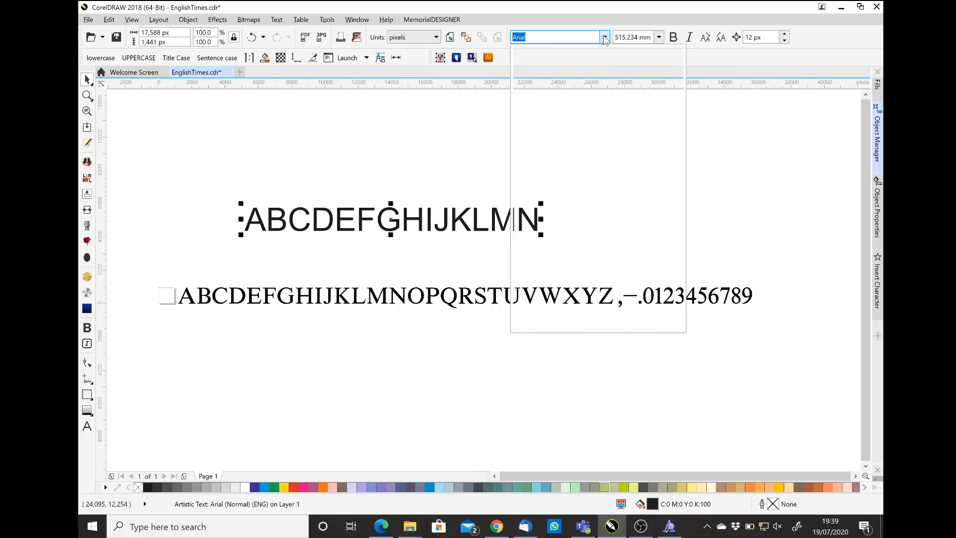
{"action": "scroll", "coordinate": [678, 199], "scroll_direction": "down", "scroll_amount": 8}
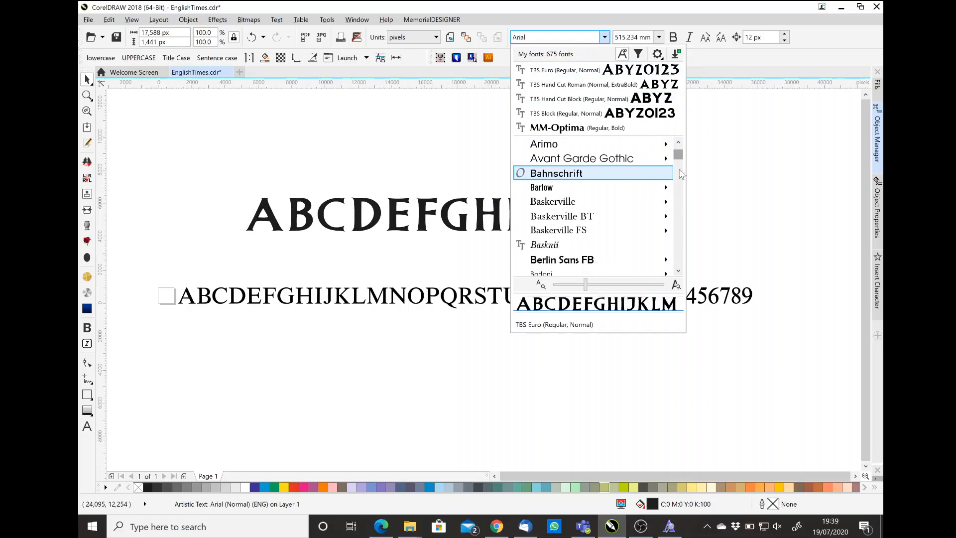
{"action": "scroll", "coordinate": [680, 208], "scroll_direction": "down", "scroll_amount": 10}
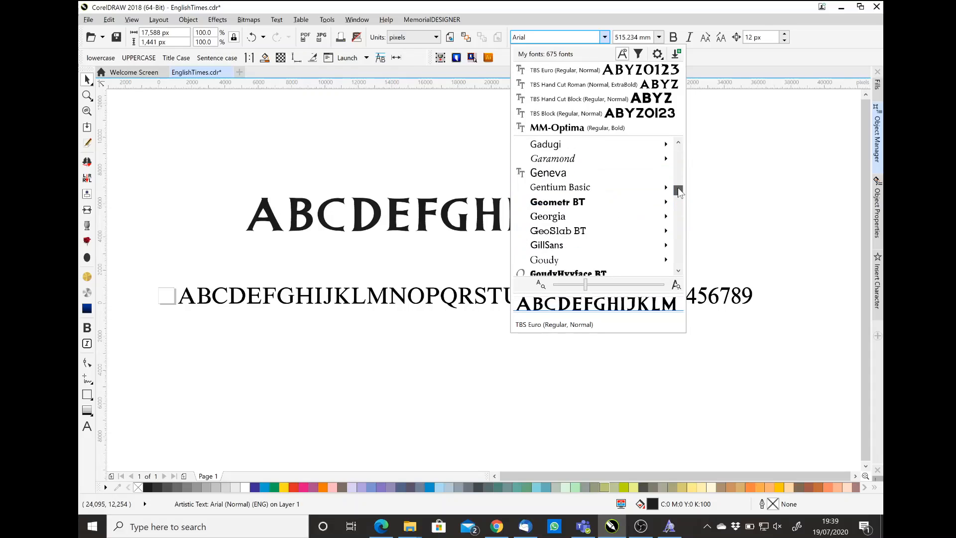
{"action": "left_click_drag", "start_coordinate": [678, 190], "coordinate": [679, 184]}
{"action": "left_click", "coordinate": [598, 146]}
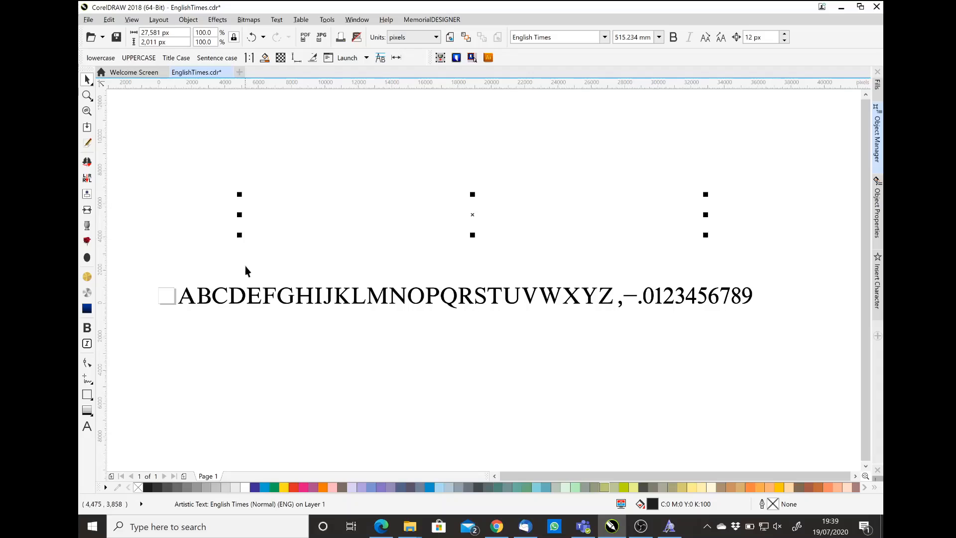
{"action": "right_click", "coordinate": [150, 491]}
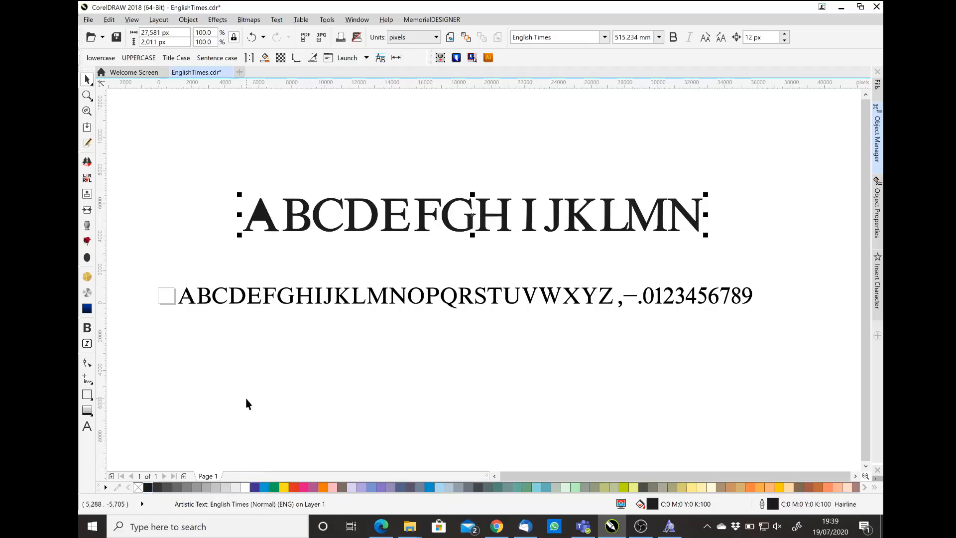